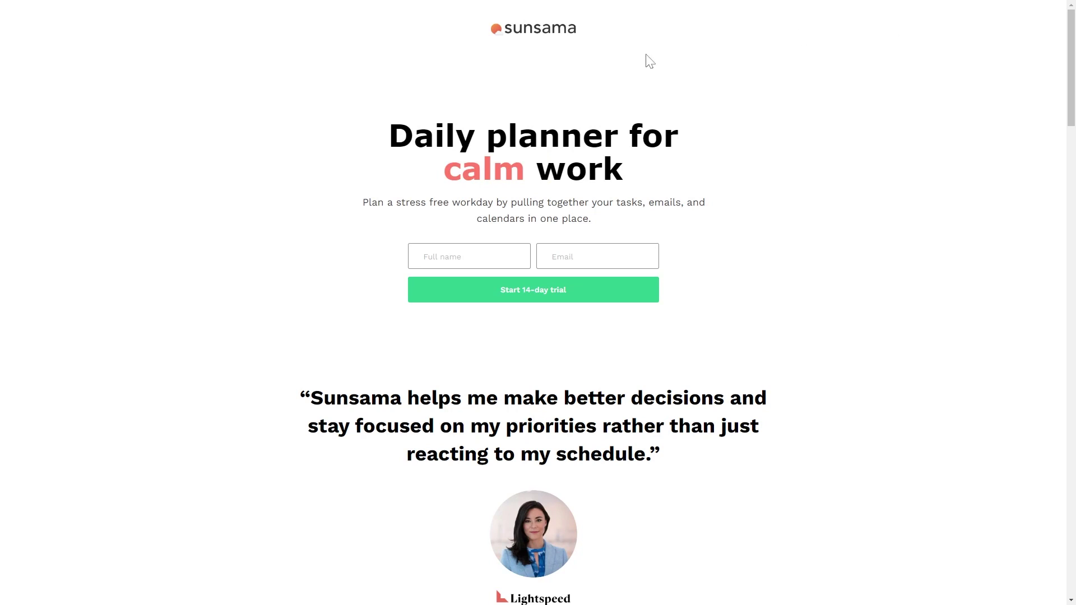
# Step: Enter your full name and e-mail address and start the 14-day trial
pyautogui.click(448, 258)
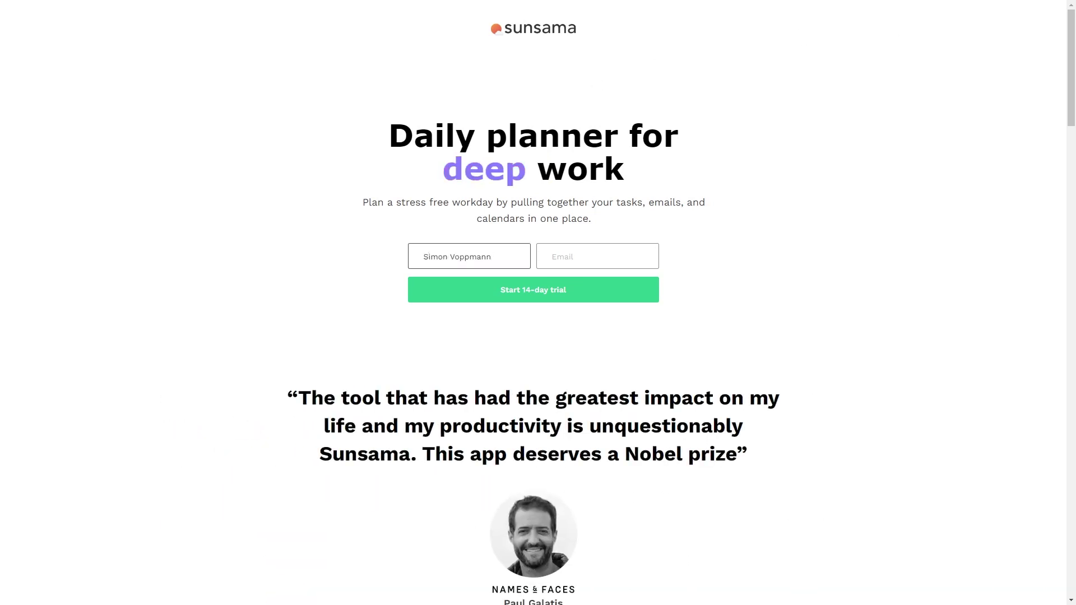
pyautogui.click(636, 255)
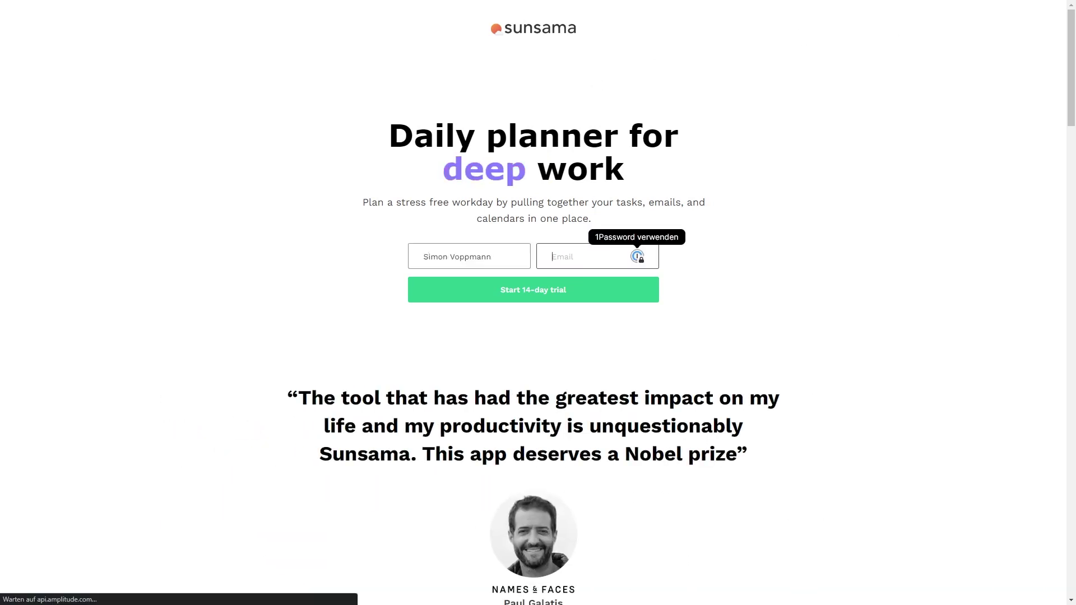
pyautogui.click(557, 294)
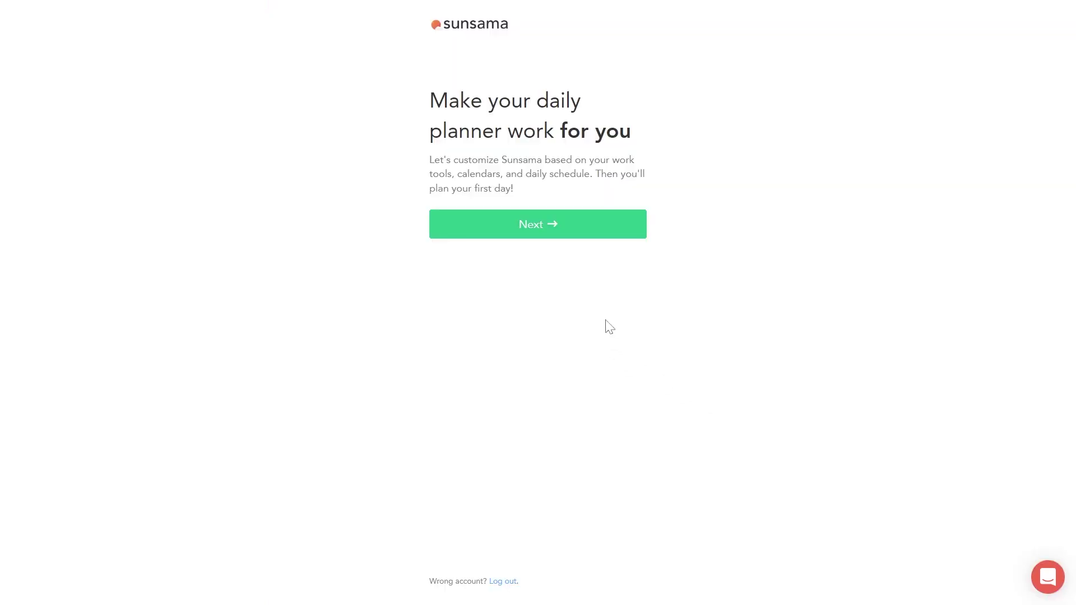
# Step: Mark Notion and Gmail as the task managers you use, and continue past calendars
pyautogui.click(544, 228)
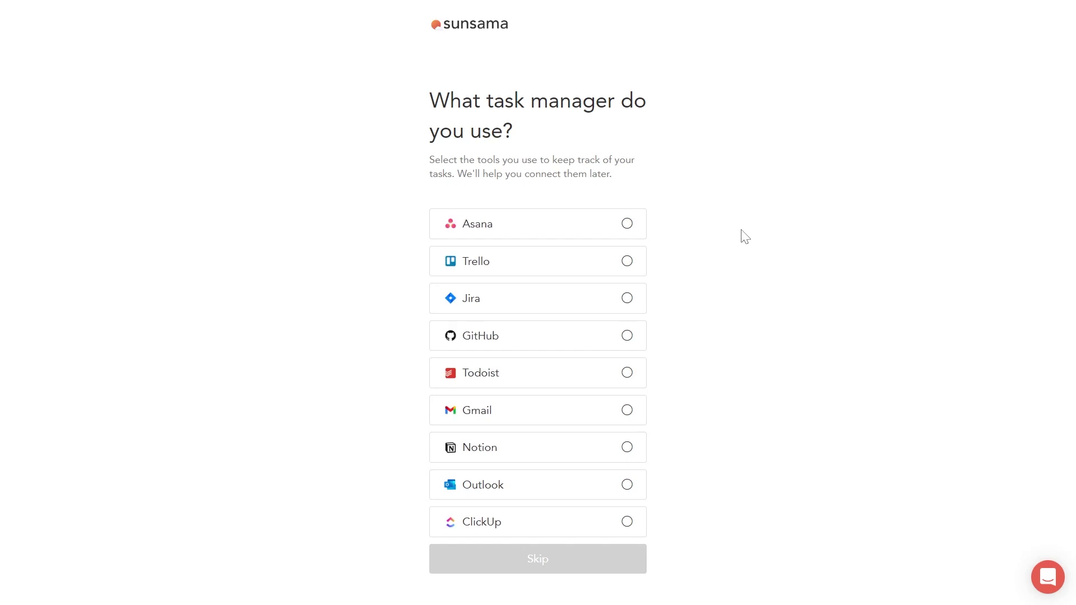
pyautogui.click(627, 448)
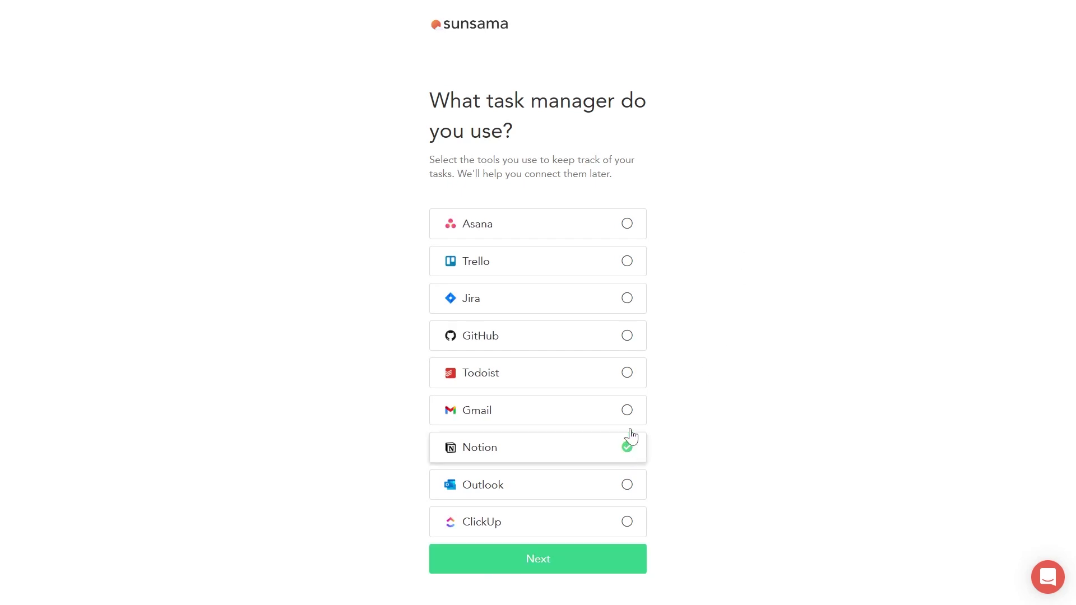
pyautogui.click(628, 412)
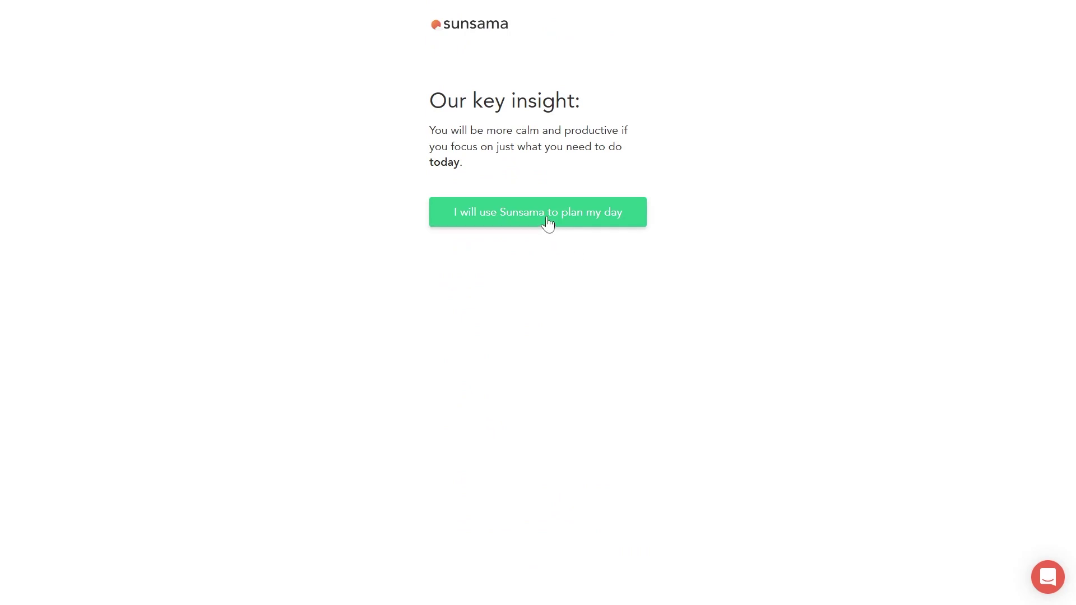
pyautogui.click(547, 223)
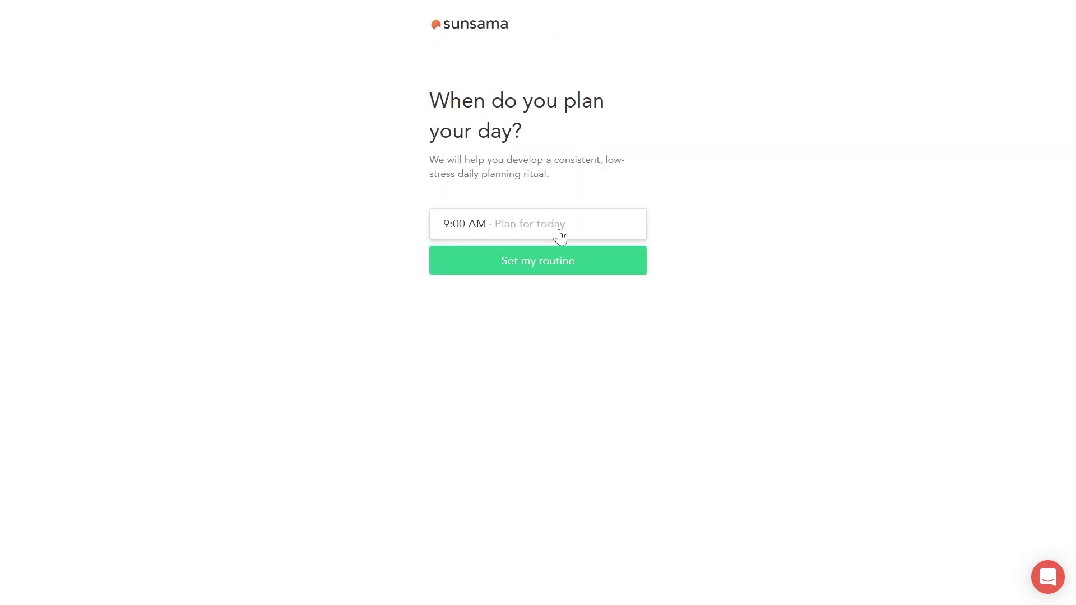
# Step: Set the daily planning routine time to 8:00 AM and save it
pyautogui.click(526, 231)
pyautogui.scroll(10, 529, 252)
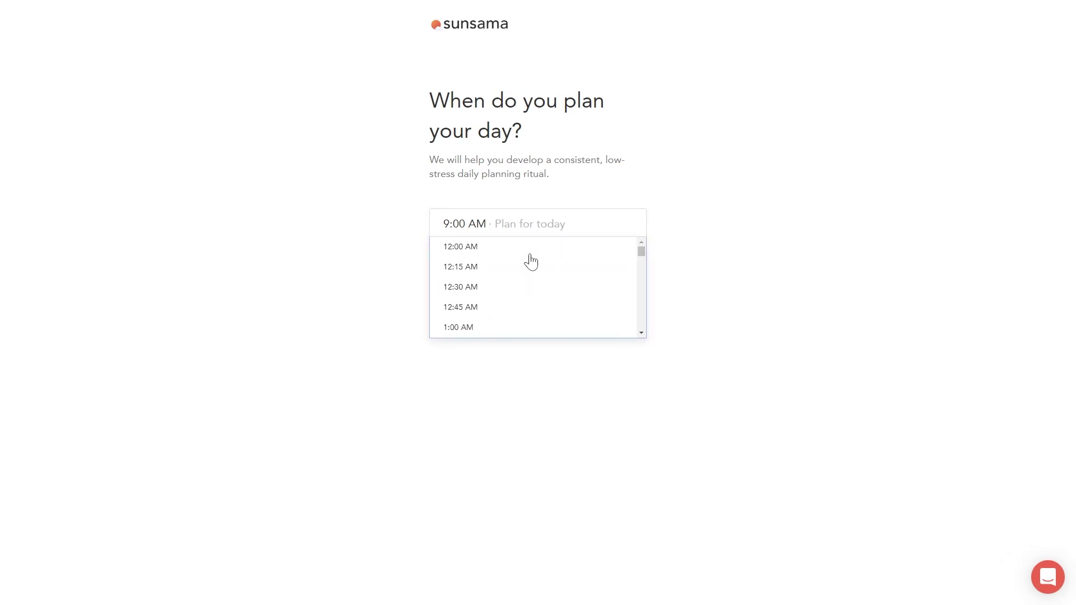
pyautogui.scroll(-20, 528, 259)
pyautogui.click(739, 174)
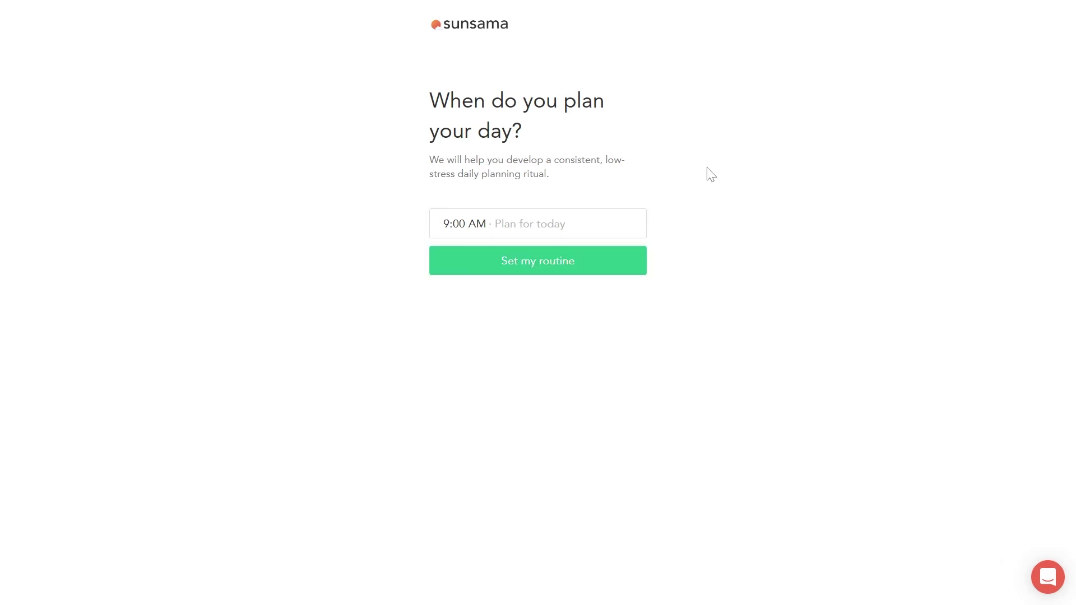
pyautogui.click(464, 230)
pyautogui.scroll(2, 481, 289)
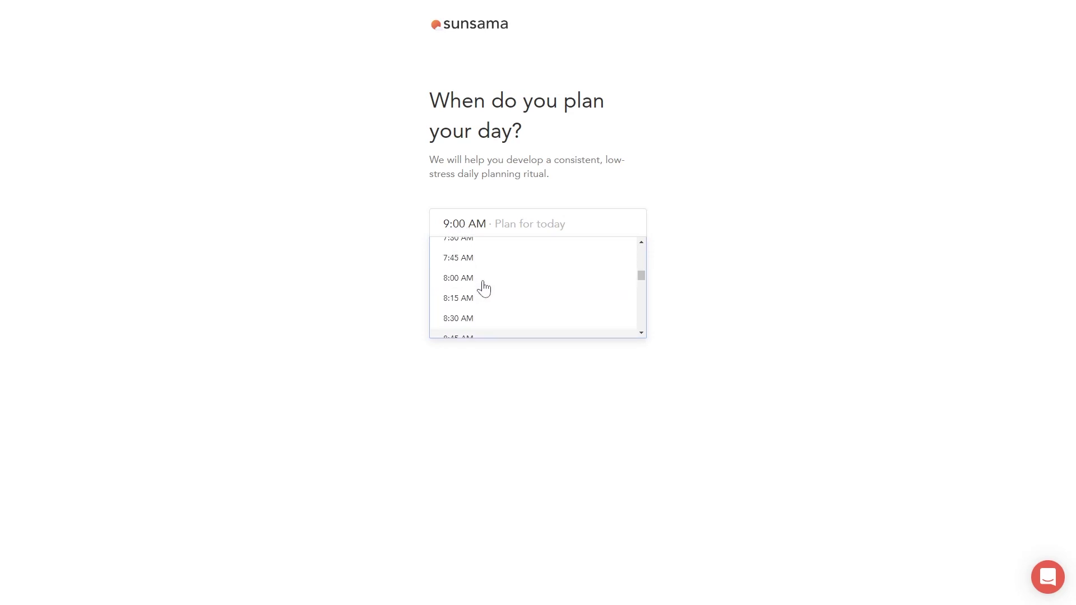
pyautogui.click(477, 278)
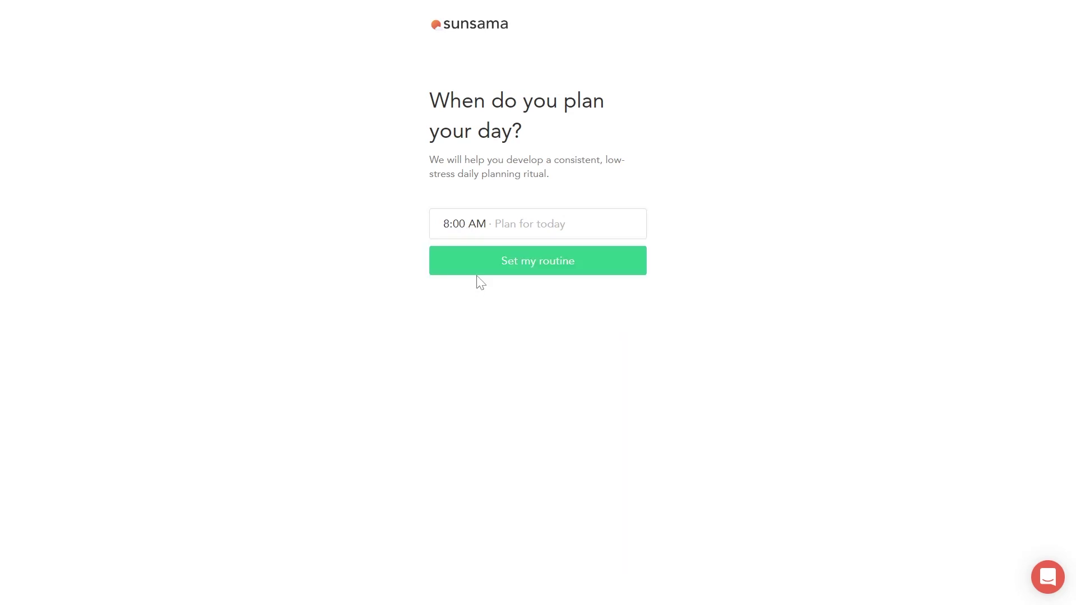
pyautogui.click(553, 278)
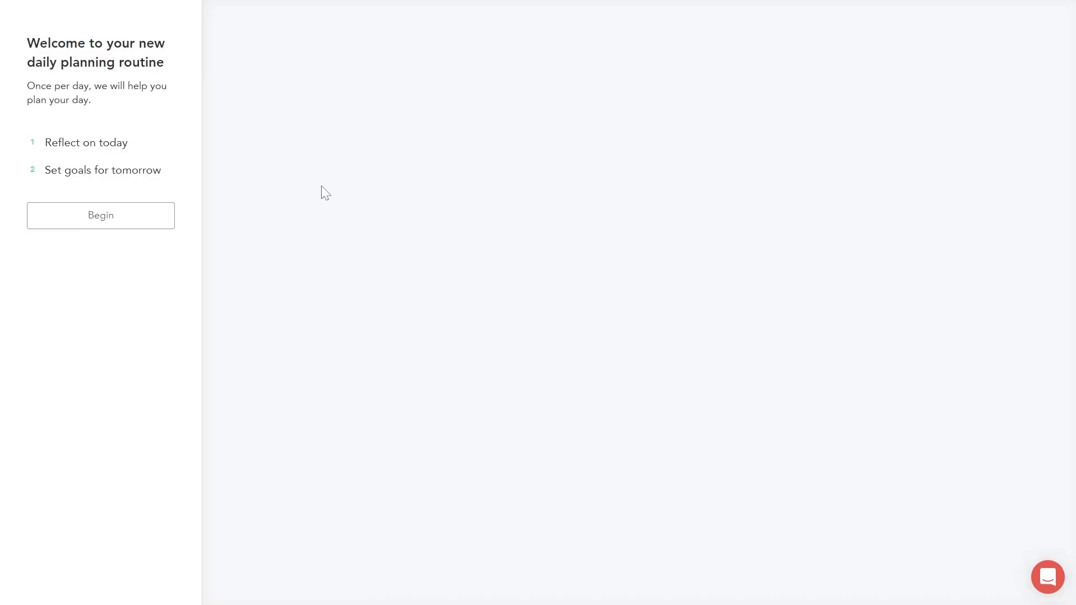
# Step: Log 'Hausarbeit fertig schreiben' as done today with 25 min actual, then proceed to tomorrow
pyautogui.click(114, 218)
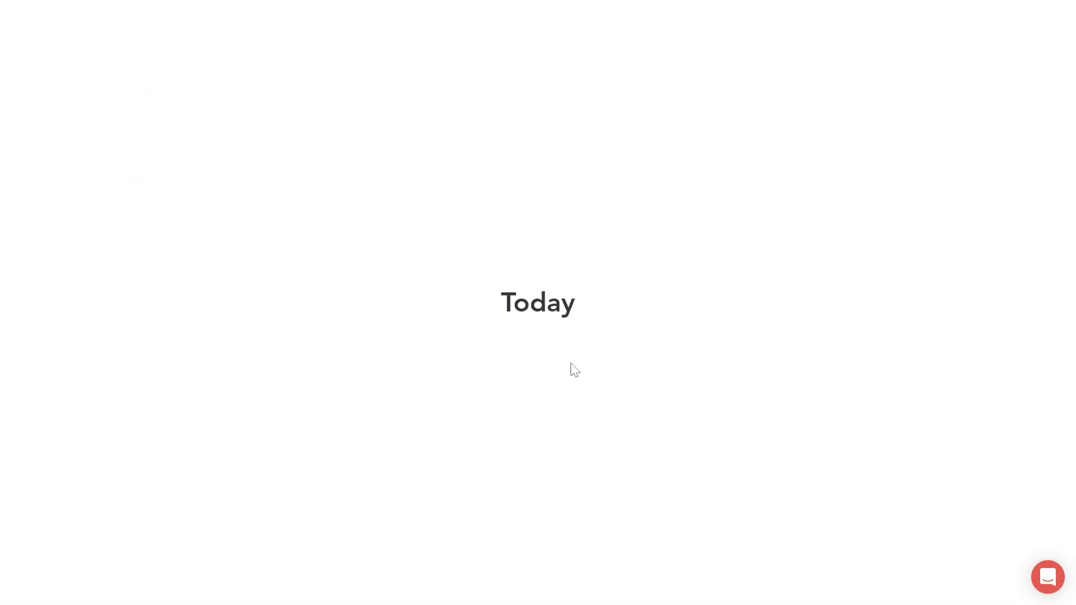
pyautogui.write('Hausarbeit ferti')
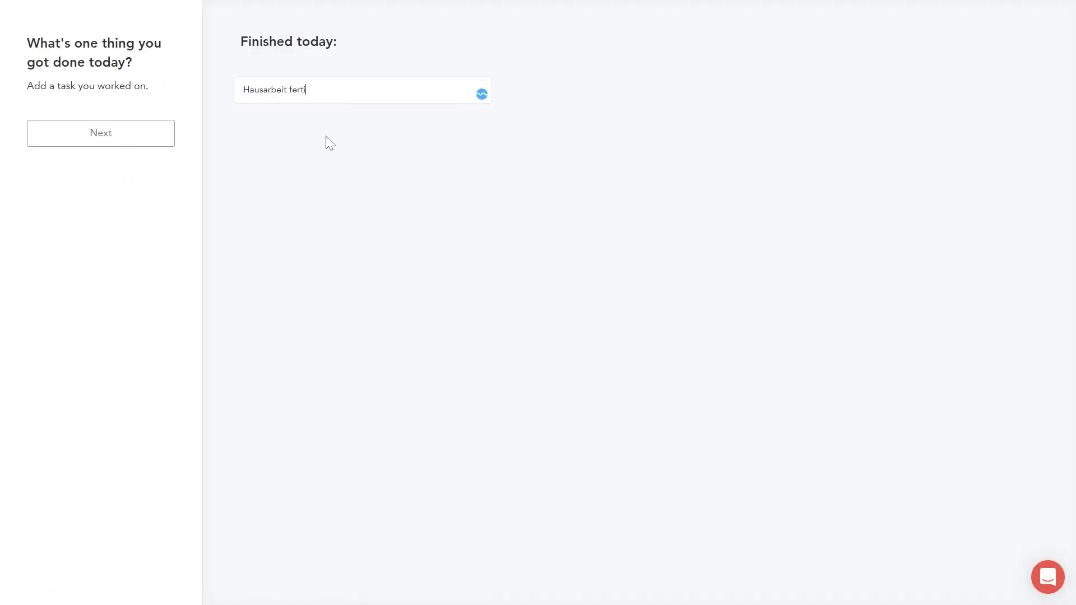
pyautogui.write('g schreiben')
pyautogui.press('Return')
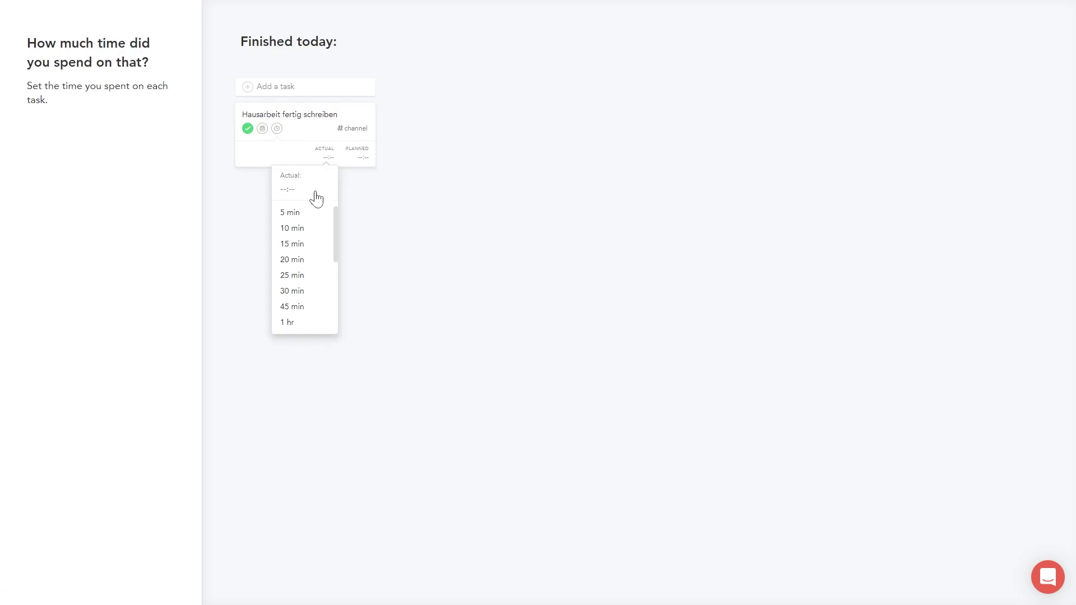
pyautogui.click(304, 275)
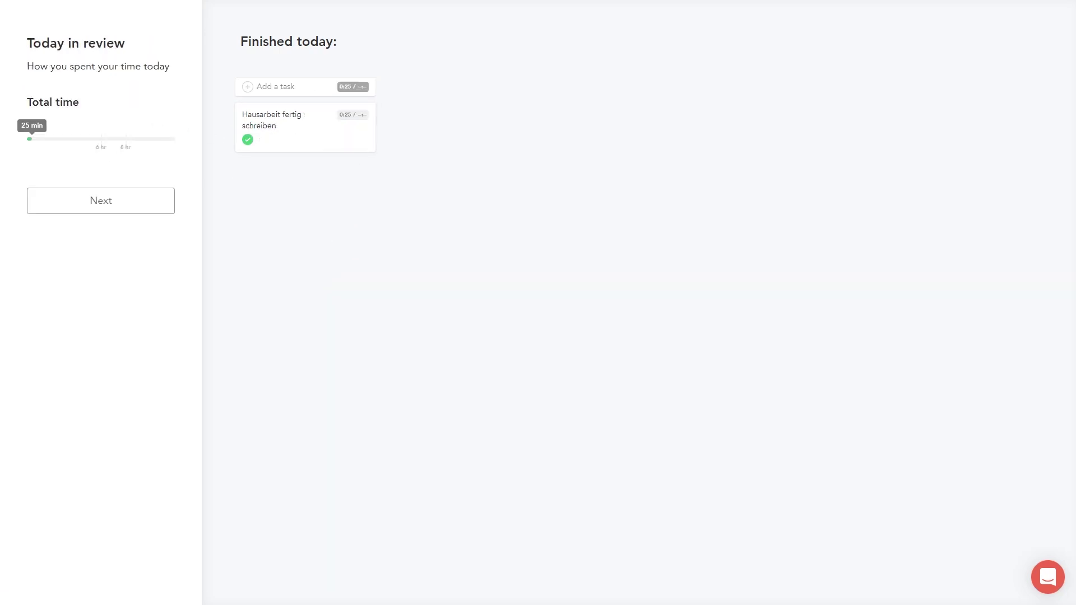
pyautogui.click(122, 211)
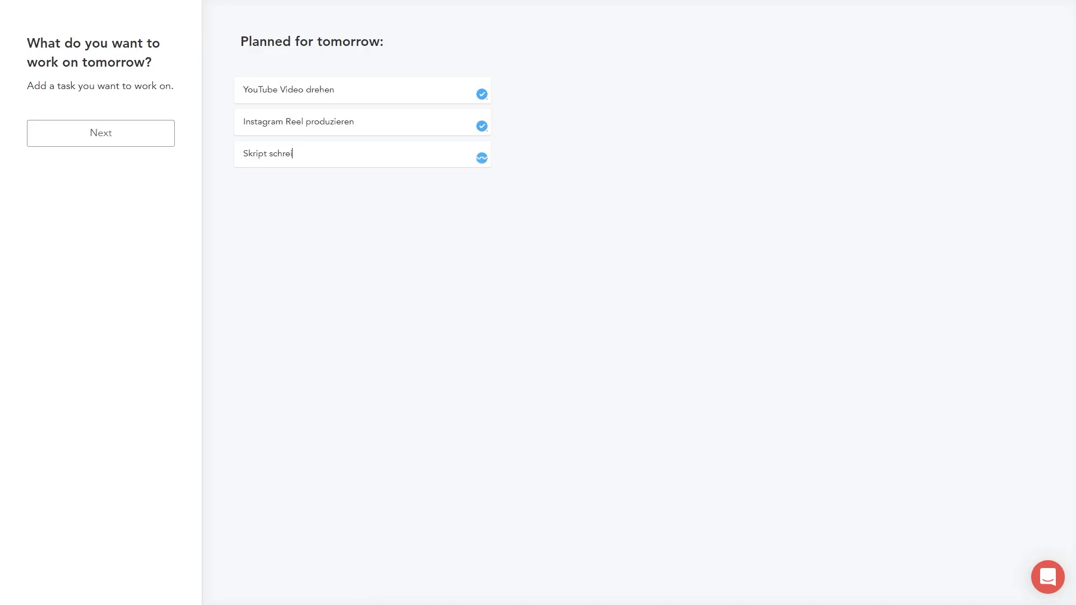
# Step: Confirm tomorrow's three tasks and plan 1 hr for 'YouTube Video drehen'
pyautogui.write('en')
pyautogui.click(110, 140)
pyautogui.click(363, 157)
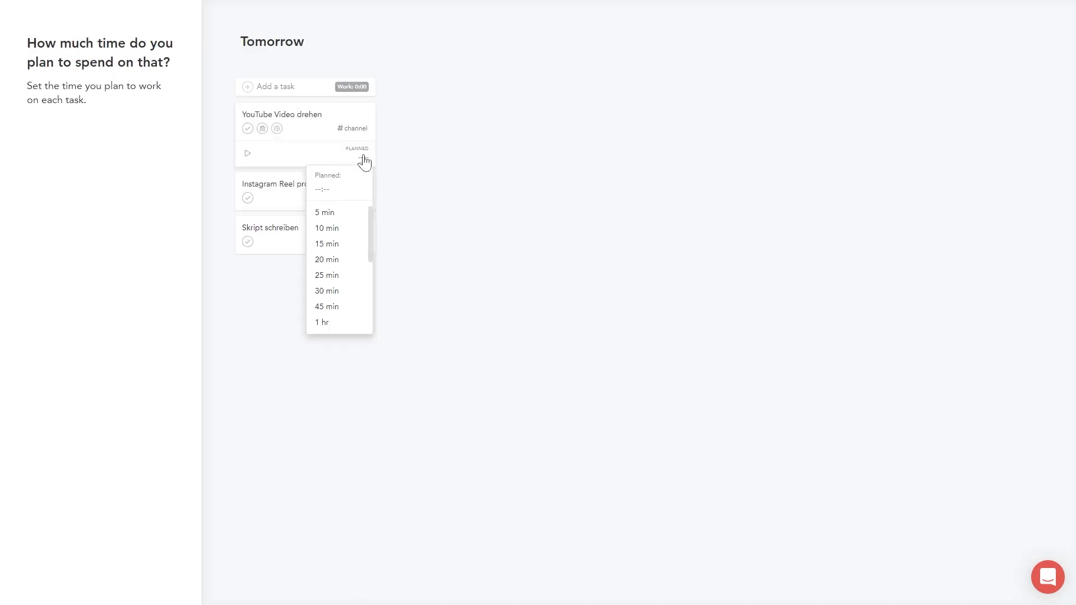
pyautogui.click(339, 322)
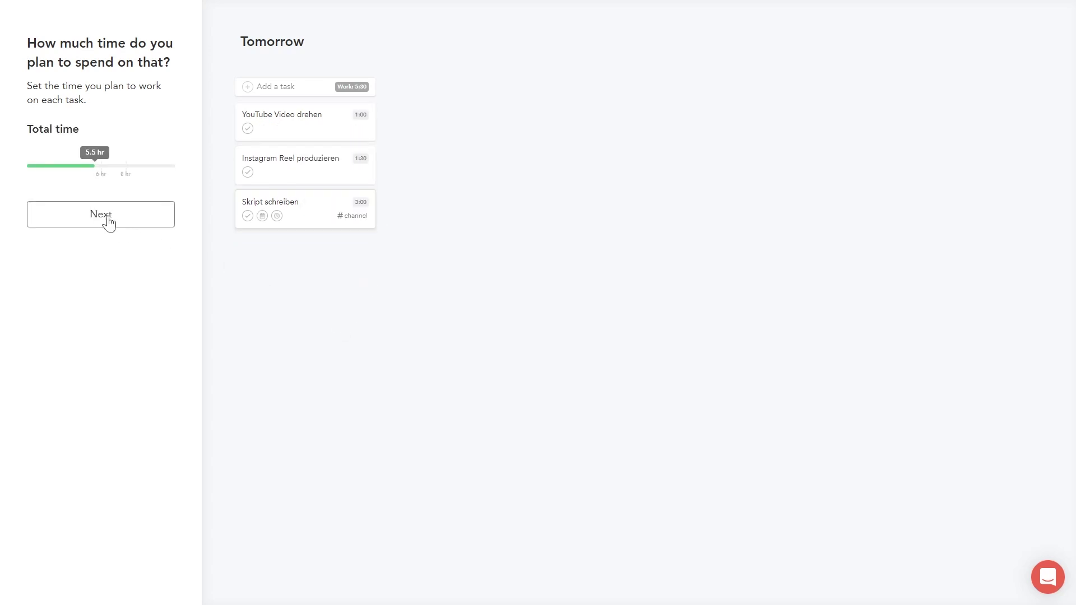
# Step: Step through the calendar, what-can-wait and ordering steps to finalize tomorrow's plan
pyautogui.click(110, 222)
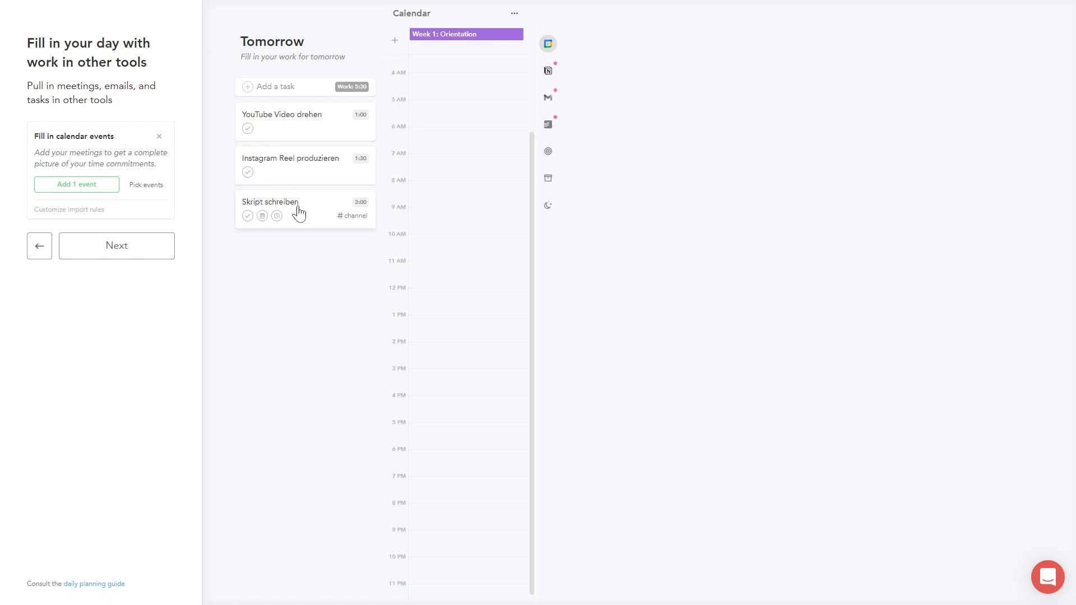
pyautogui.click(124, 248)
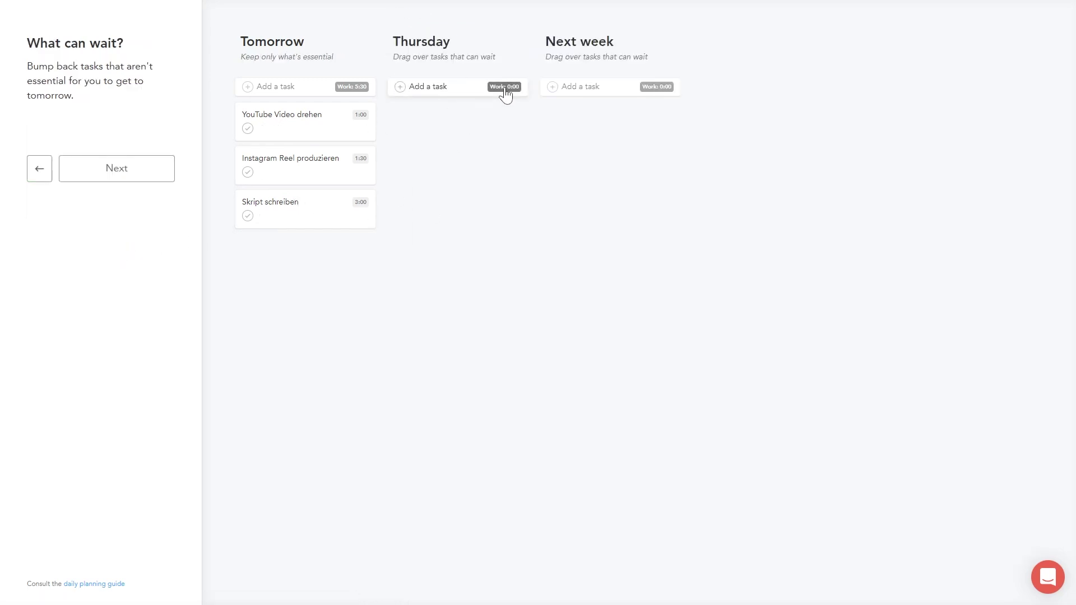
pyautogui.click(128, 170)
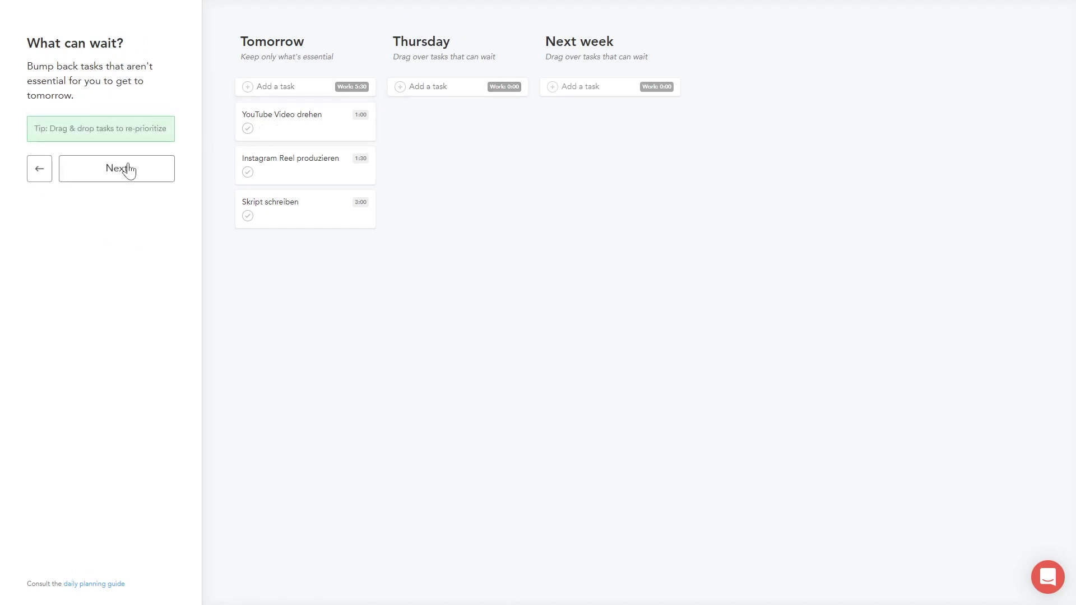
pyautogui.click(127, 174)
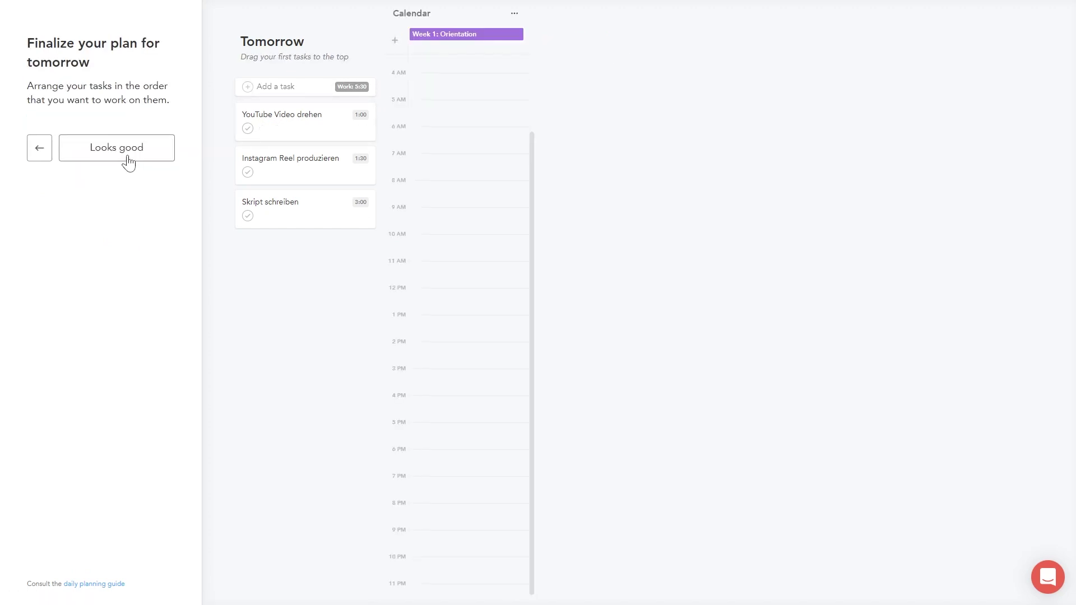
pyautogui.click(114, 149)
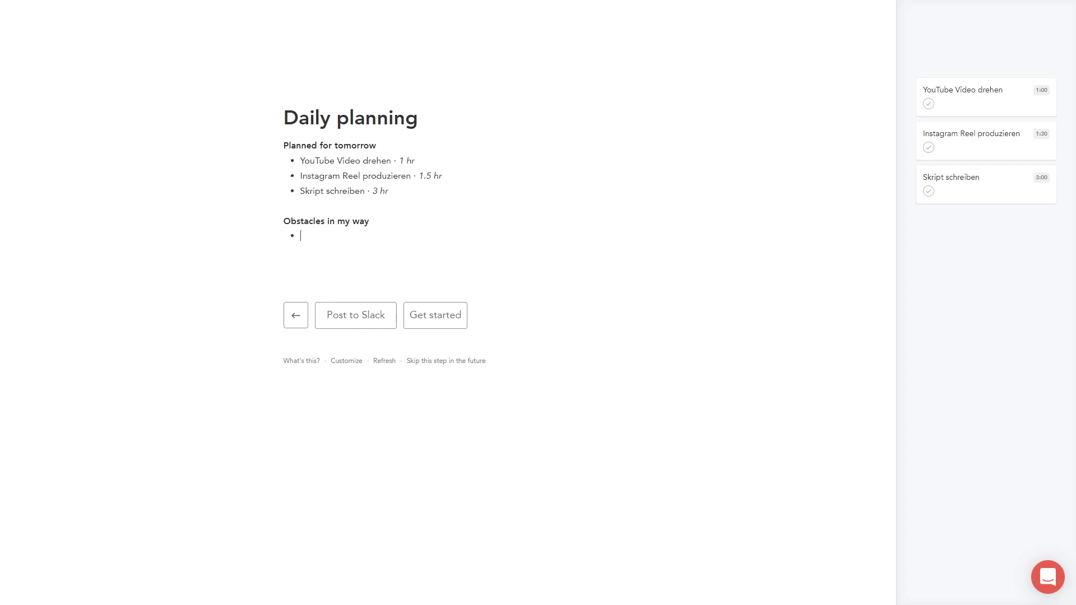
# Step: Click 'Get started' on the Daily planning summary to open the task board
pyautogui.click(435, 314)
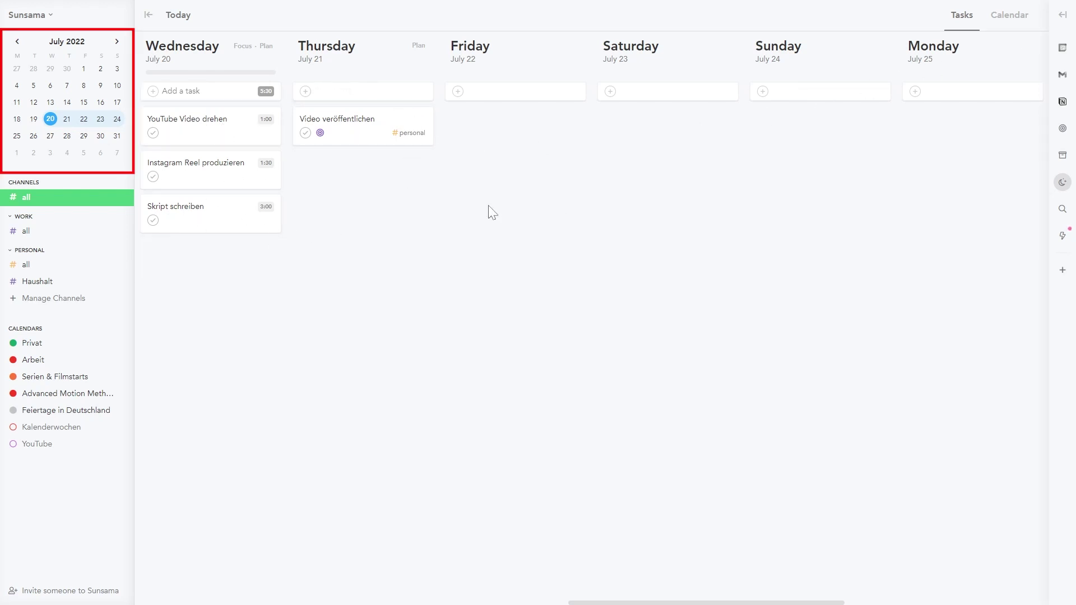
# Step: Jump the mini calendar to July 21, 28 and August, return to July 20, then show all channels
pyautogui.click(67, 119)
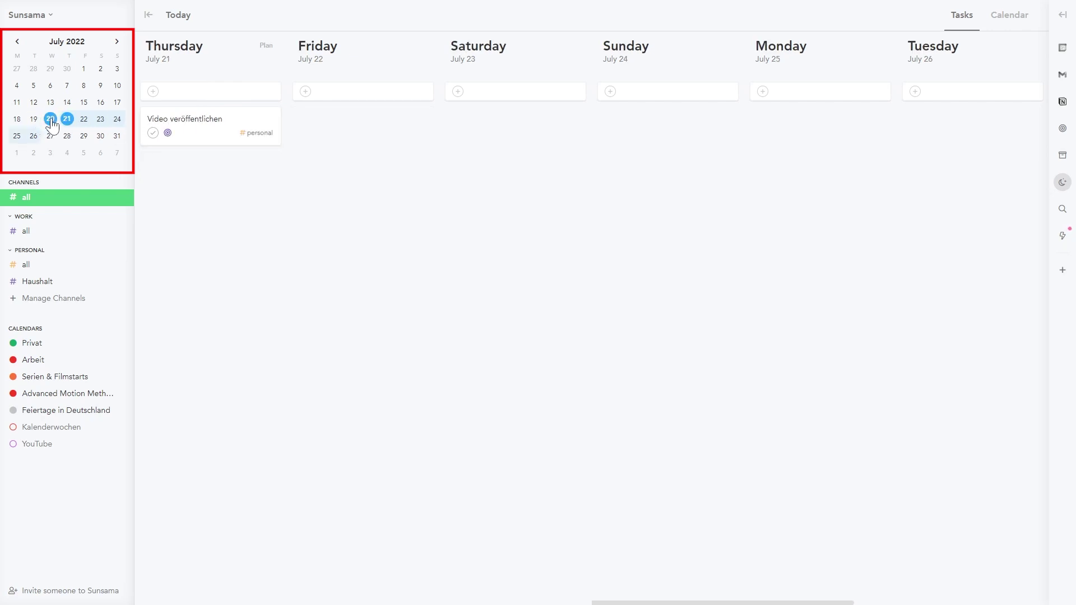
pyautogui.click(50, 119)
pyautogui.click(66, 135)
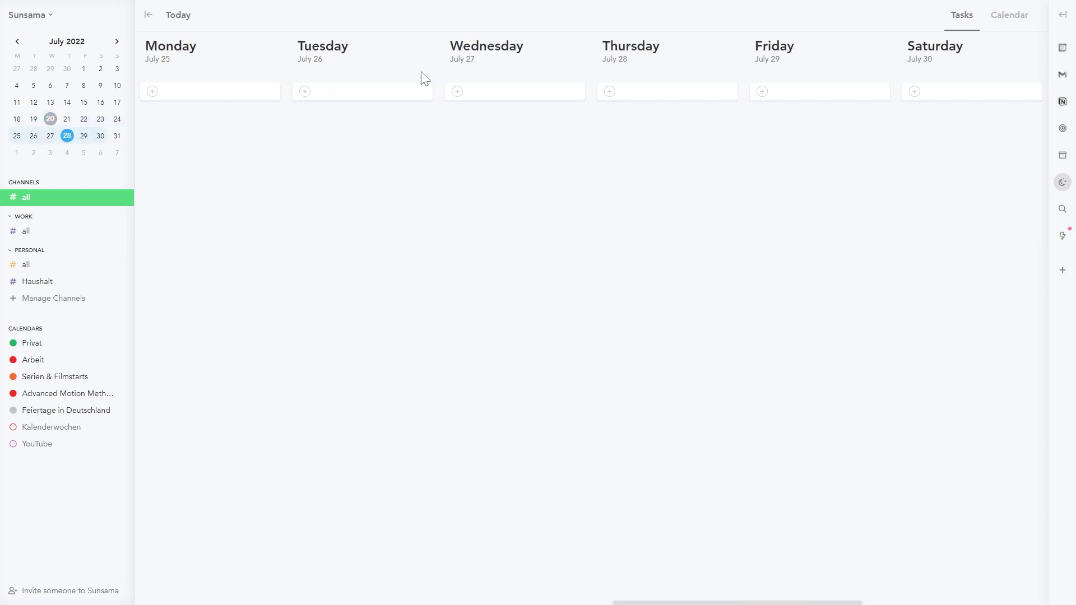
pyautogui.click(67, 152)
pyautogui.click(17, 41)
pyautogui.click(50, 119)
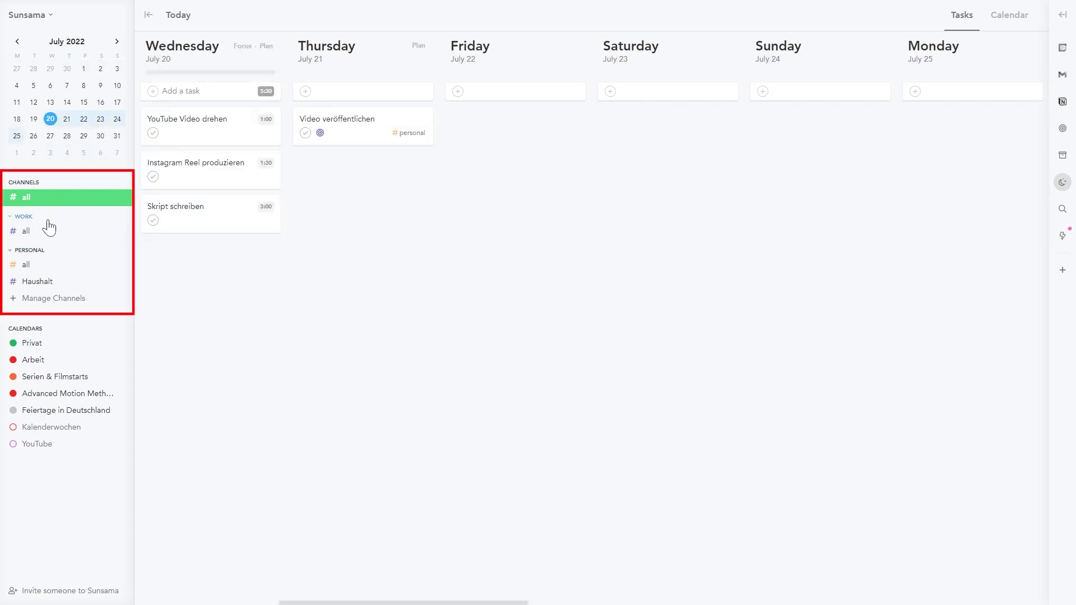
pyautogui.click(53, 265)
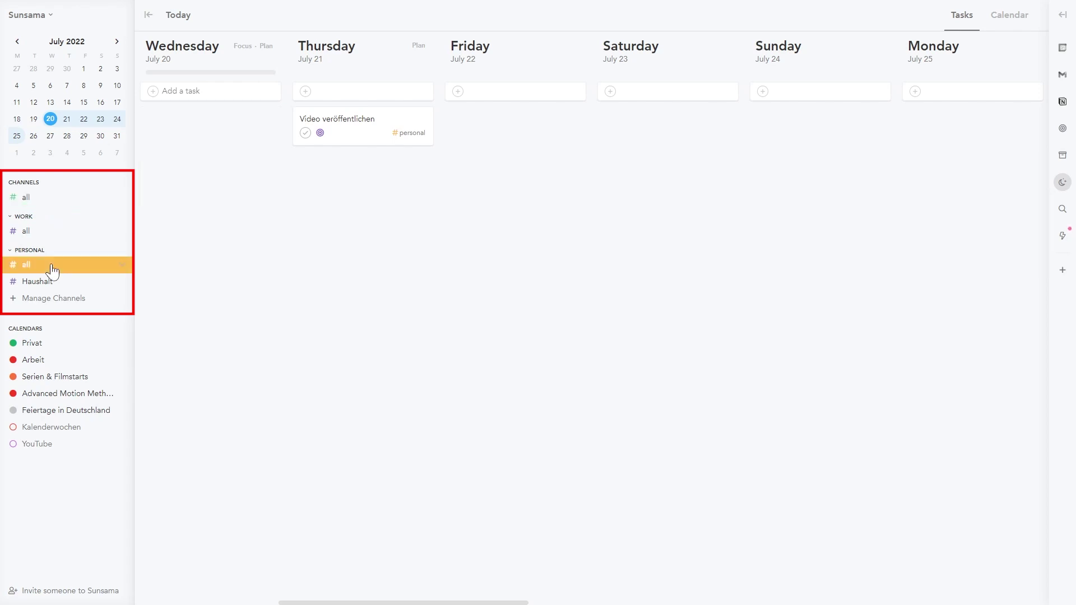
pyautogui.click(57, 201)
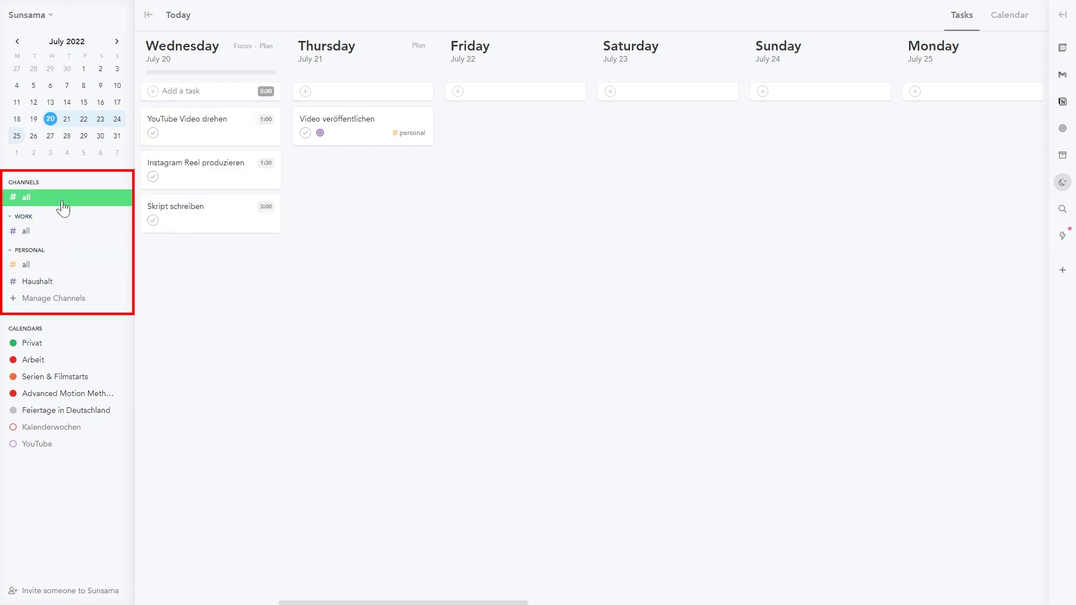
pyautogui.click(58, 593)
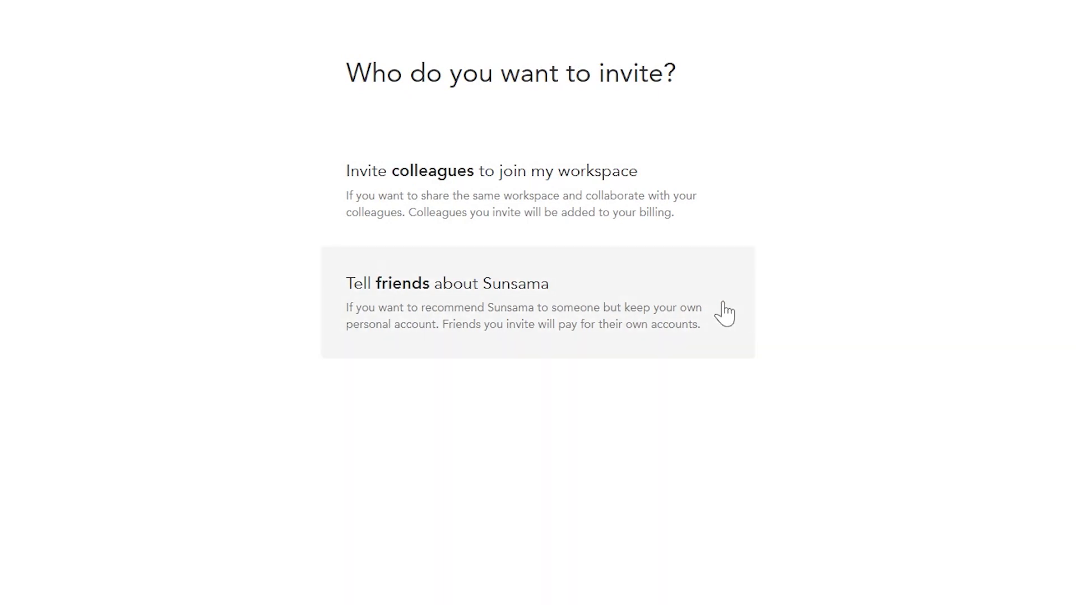
pyautogui.click(684, 310)
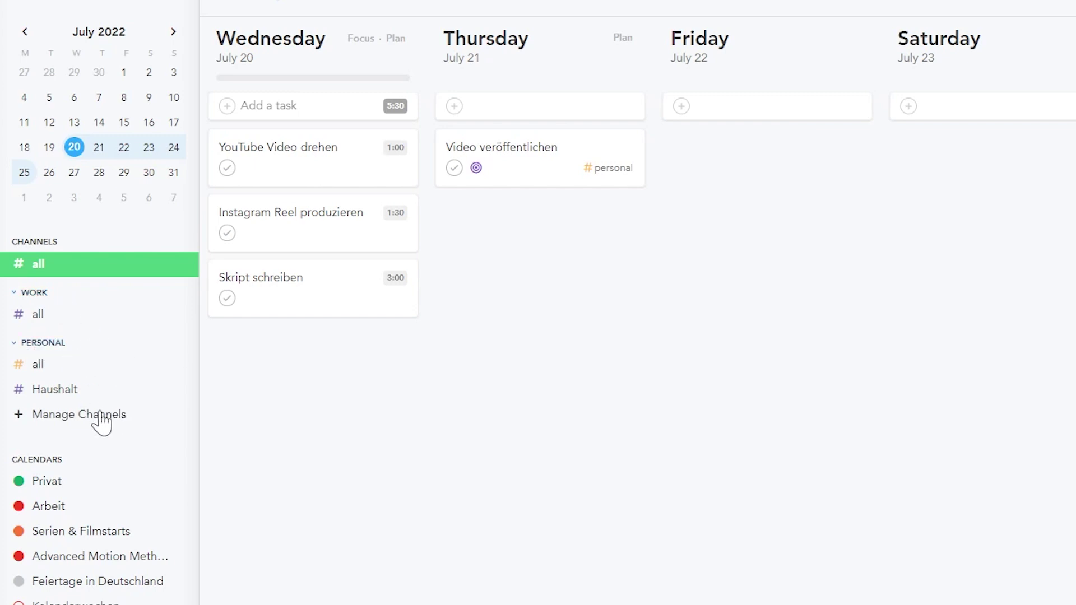
pyautogui.click(95, 395)
# Step: Create a default work channel named 'YouTube' with a red-orange colour
pyautogui.click(95, 396)
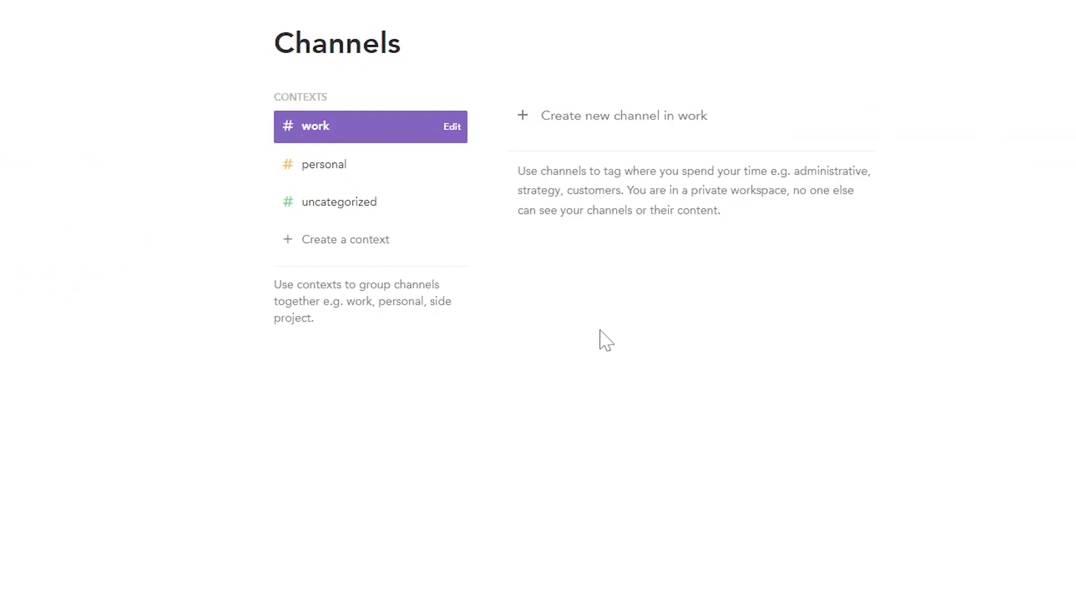
pyautogui.click(386, 168)
pyautogui.click(378, 203)
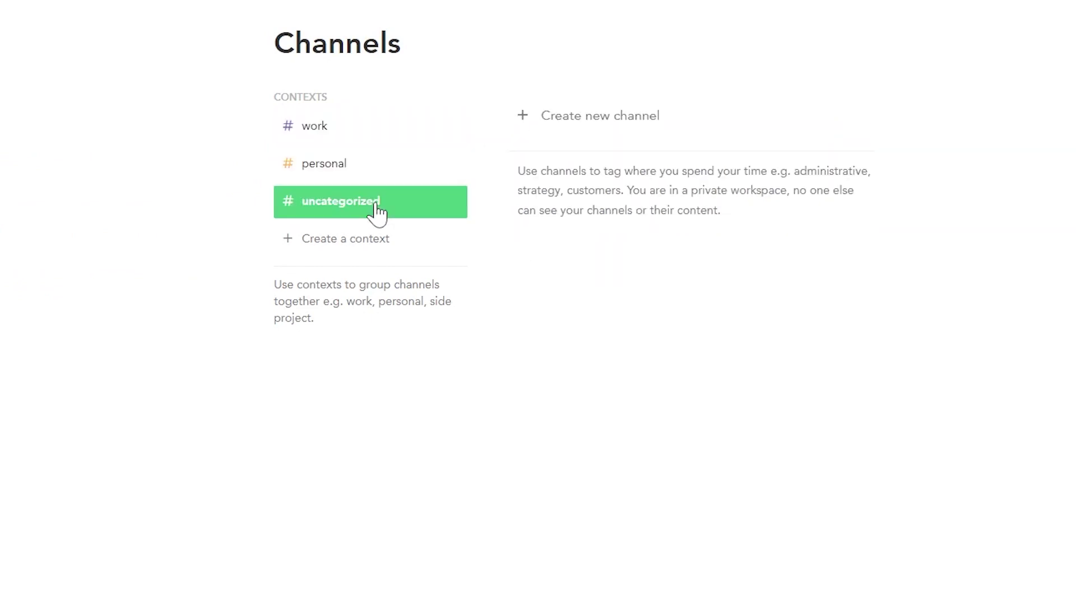
pyautogui.click(659, 122)
pyautogui.write('YouTube')
pyautogui.click(755, 326)
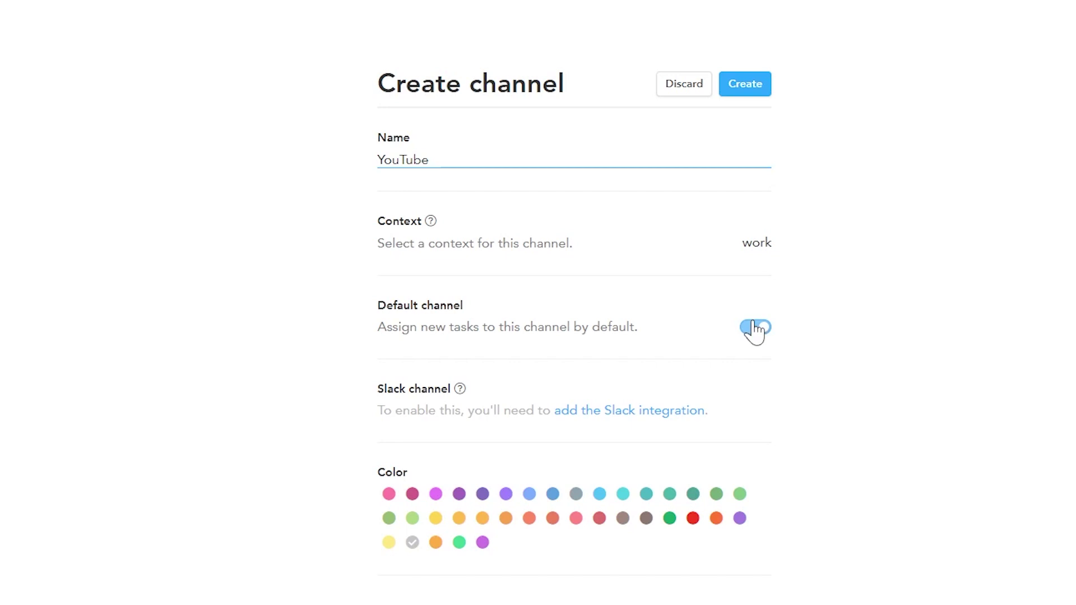
pyautogui.click(758, 246)
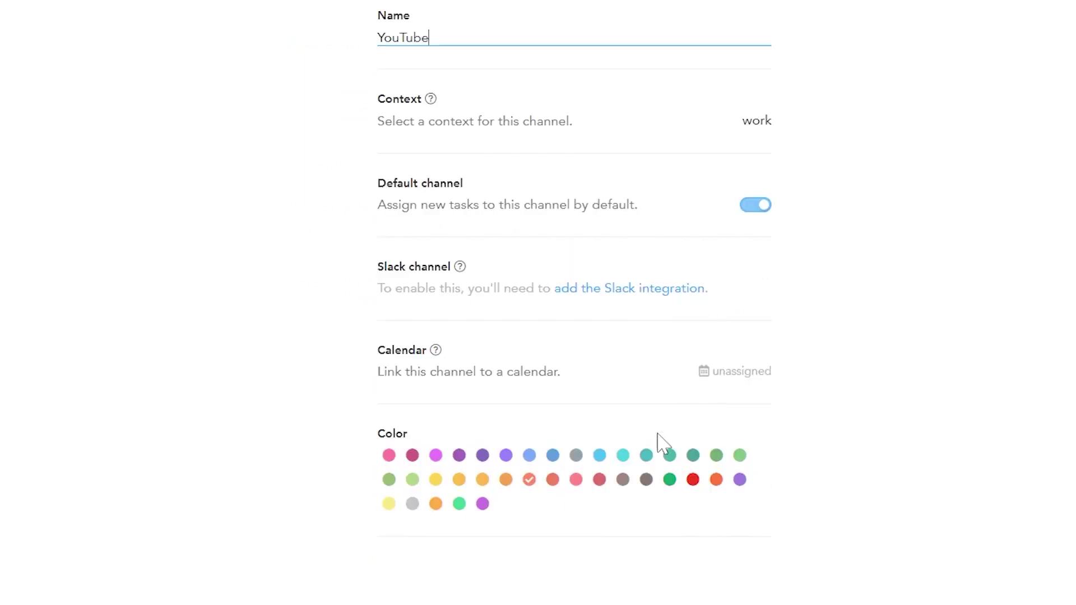
pyautogui.click(529, 491)
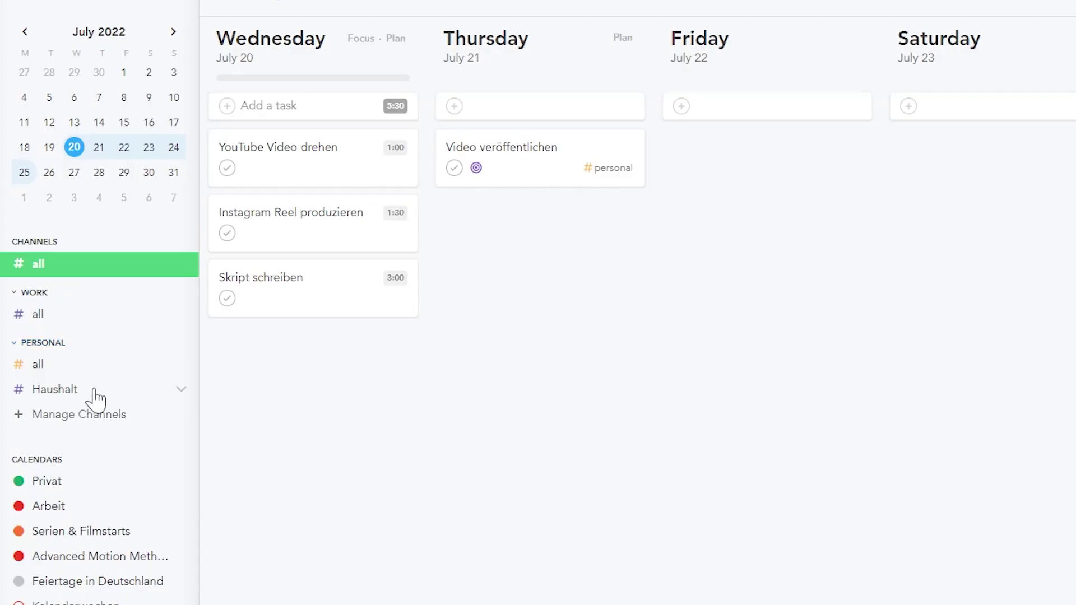
pyautogui.click(93, 390)
# Step: Hide the Haushalt channel in Manage Channels, then show tasks from all channels
pyautogui.click(79, 365)
pyautogui.click(79, 414)
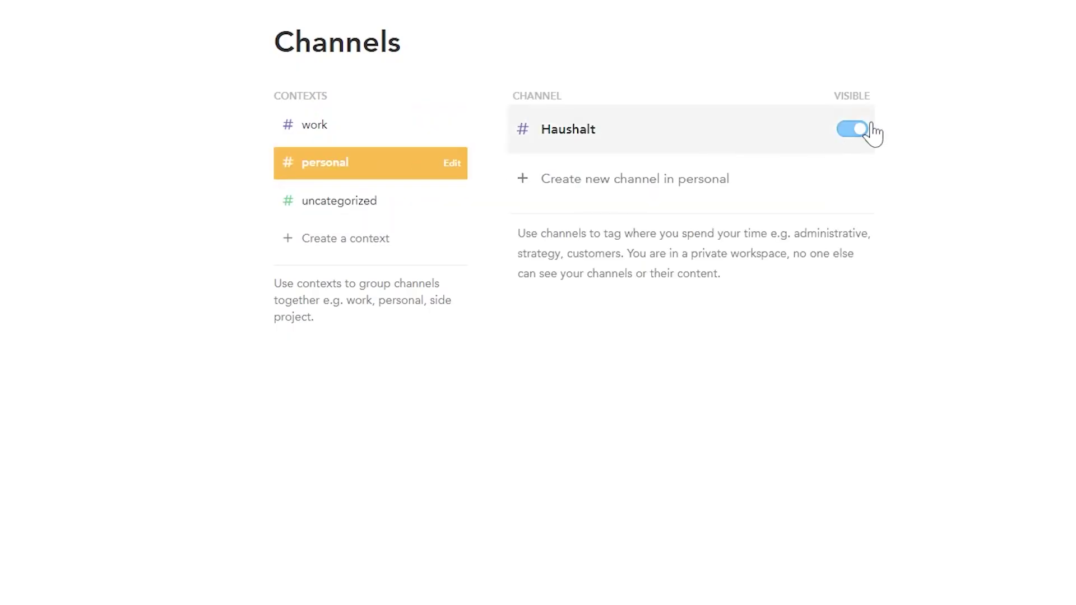
pyautogui.click(844, 131)
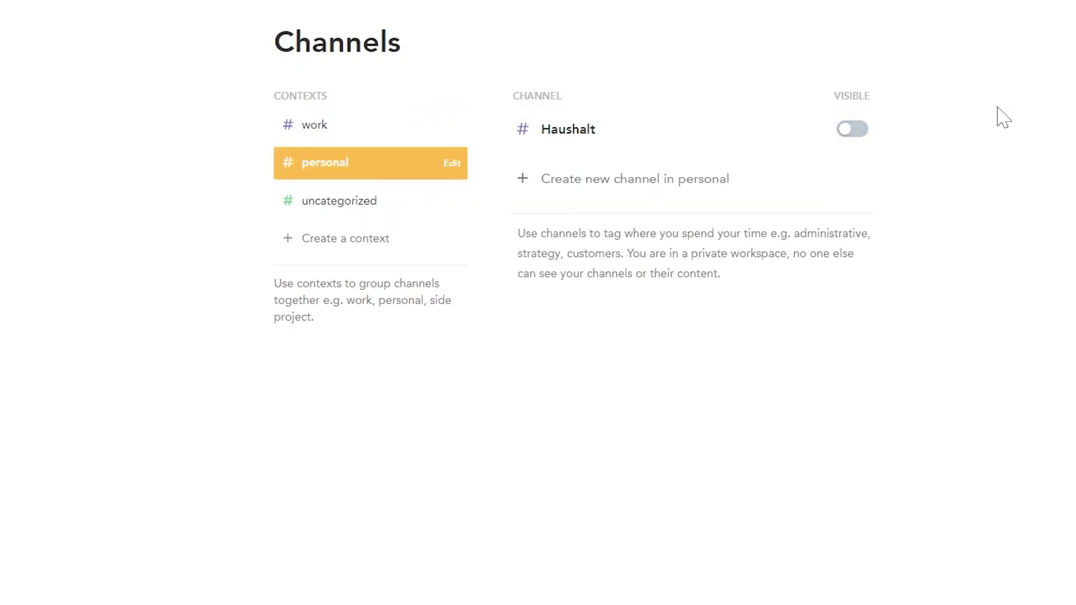
pyautogui.press('Escape')
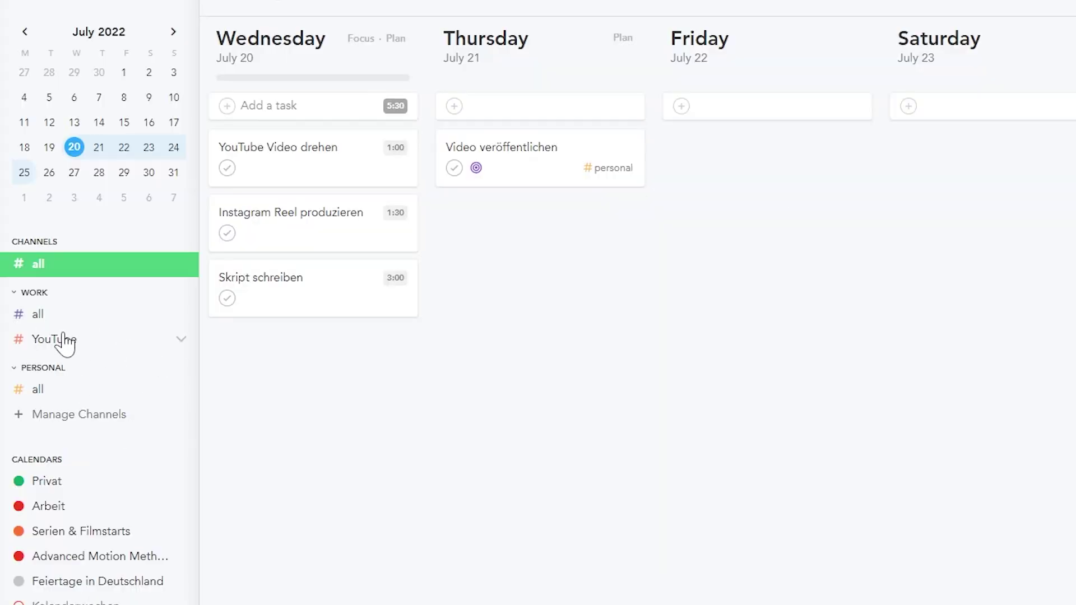
pyautogui.click(57, 393)
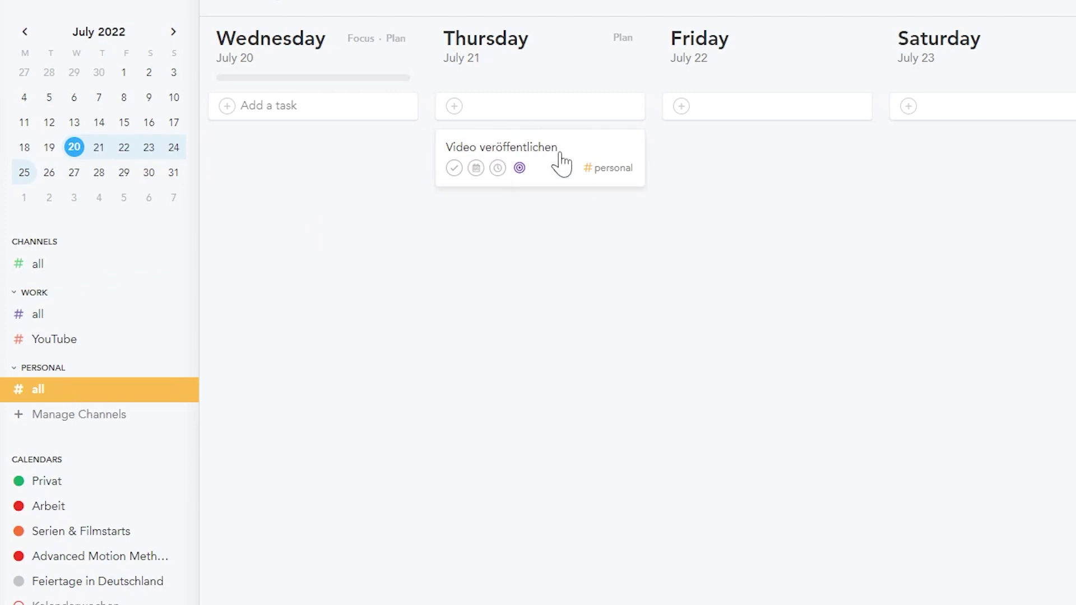
pyautogui.click(61, 269)
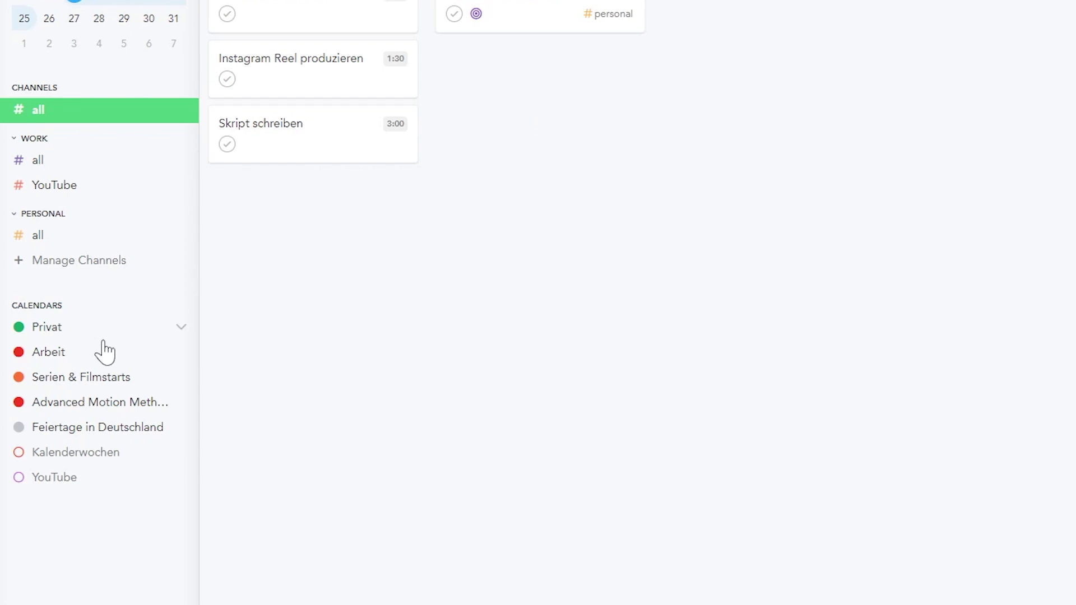
# Step: In the week calendar, start a Friday 7:30 AM event and choose its calendar
pyautogui.click(998, 19)
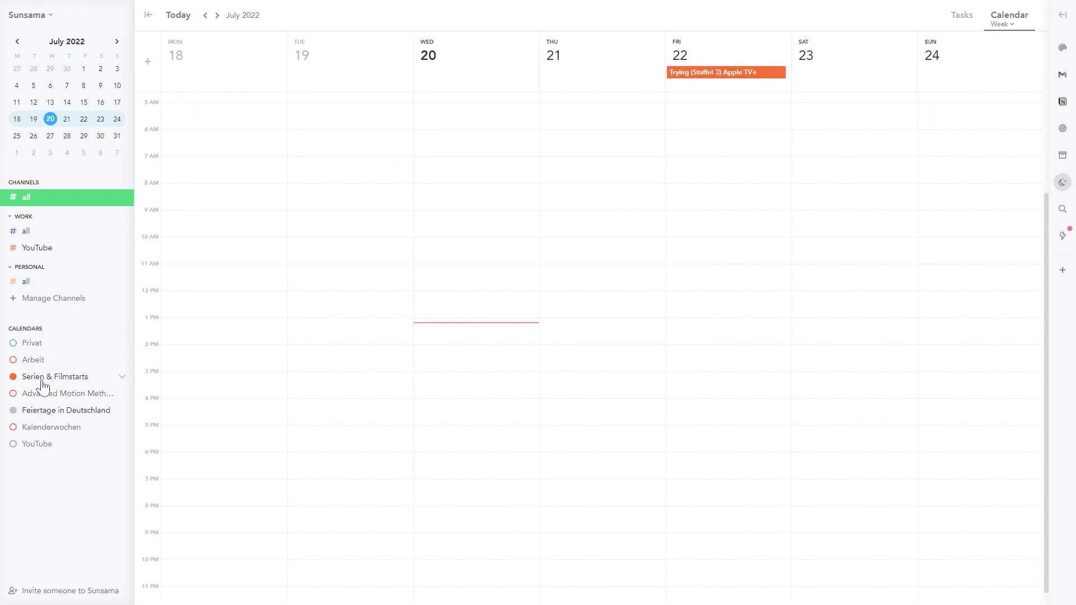
pyautogui.scroll(4, 761, 314)
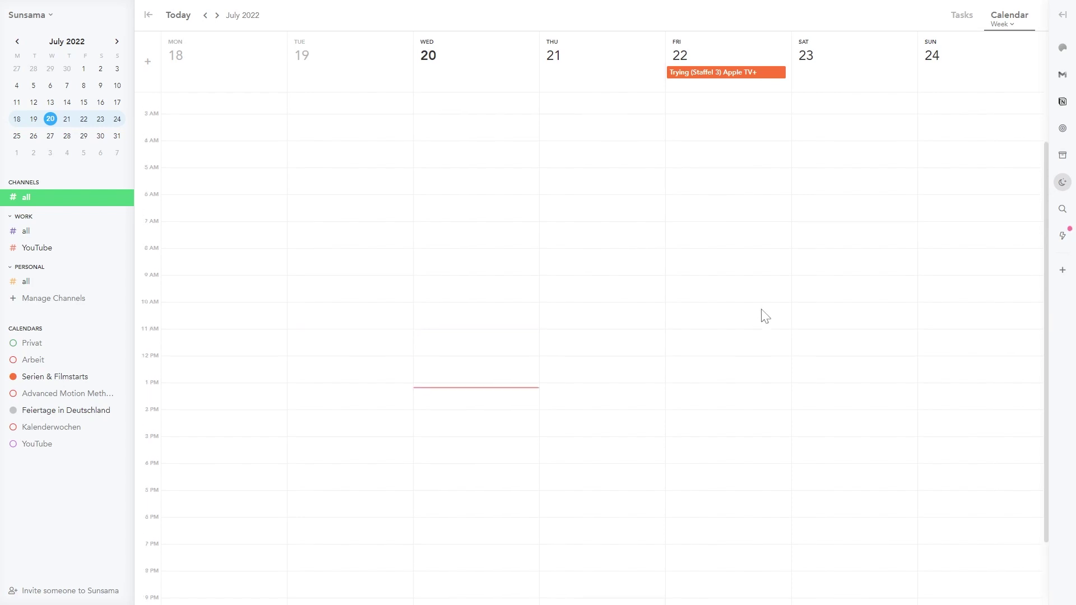
pyautogui.click(712, 285)
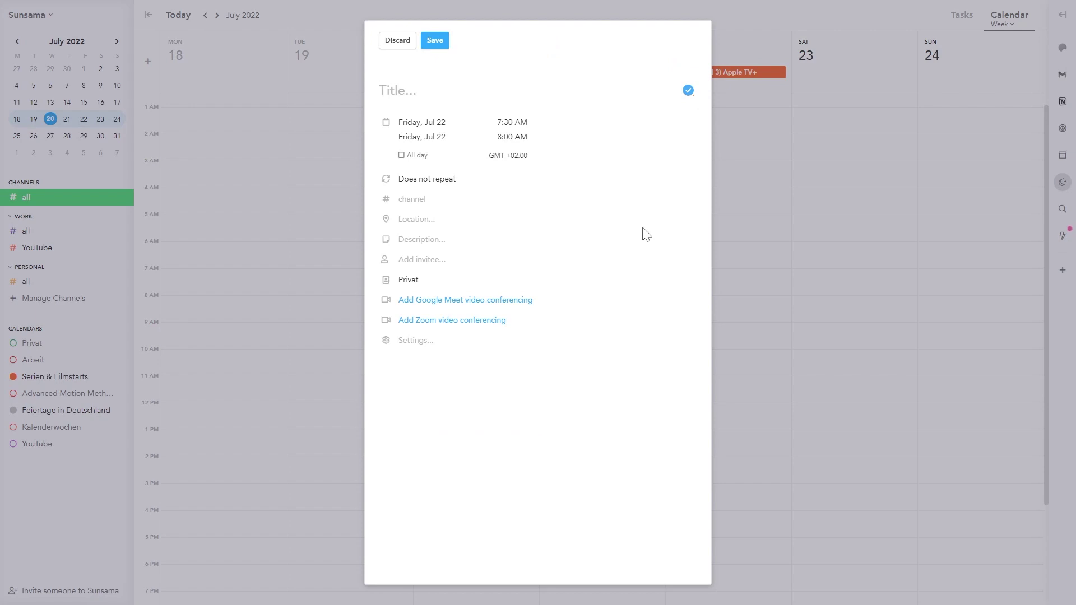
pyautogui.click(407, 282)
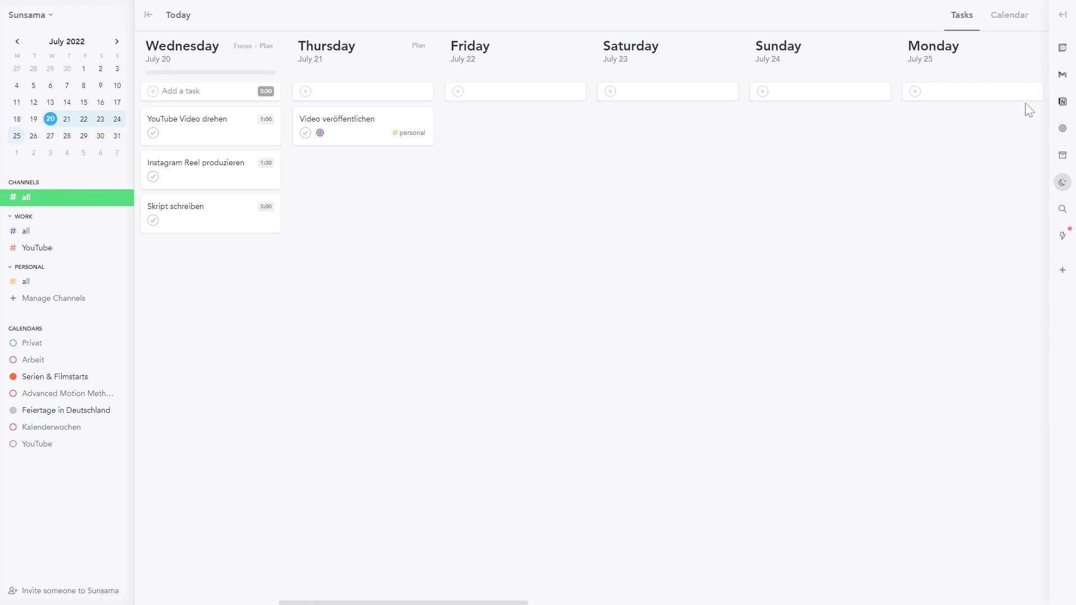
# Step: Cycle through the Calendar, Backlog, Archive, Objectives and Search side panels, then view Latest Updates
pyautogui.click(1062, 51)
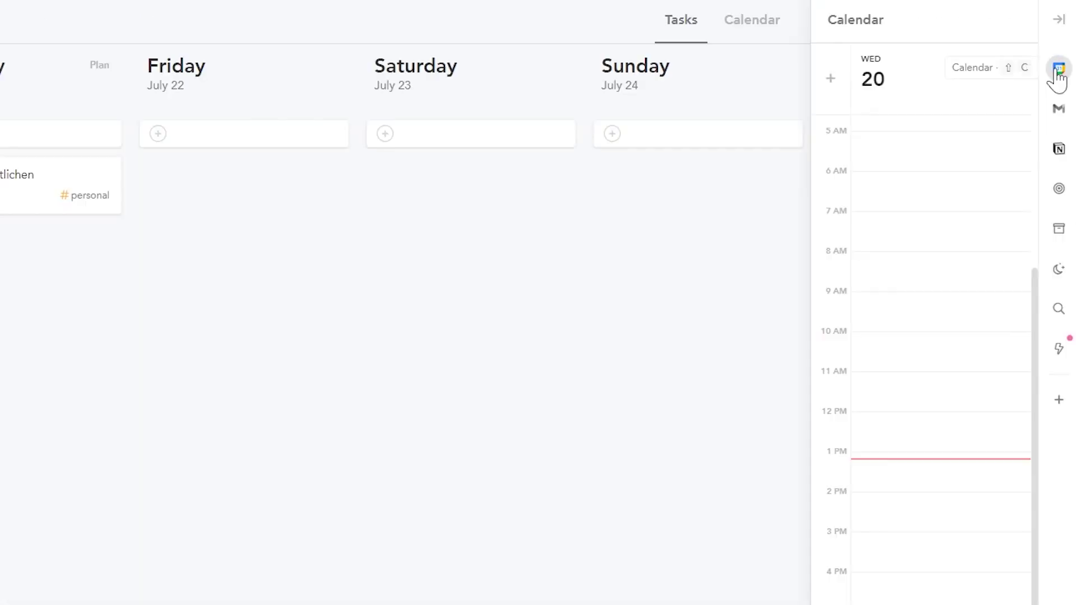
pyautogui.click(1062, 156)
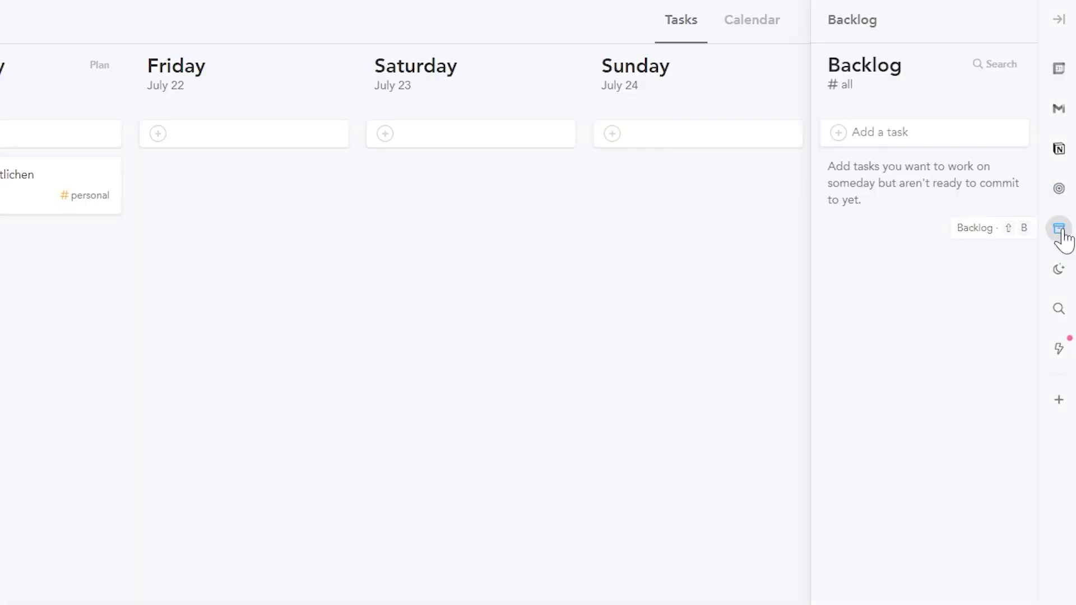
pyautogui.click(1060, 271)
pyautogui.click(1060, 190)
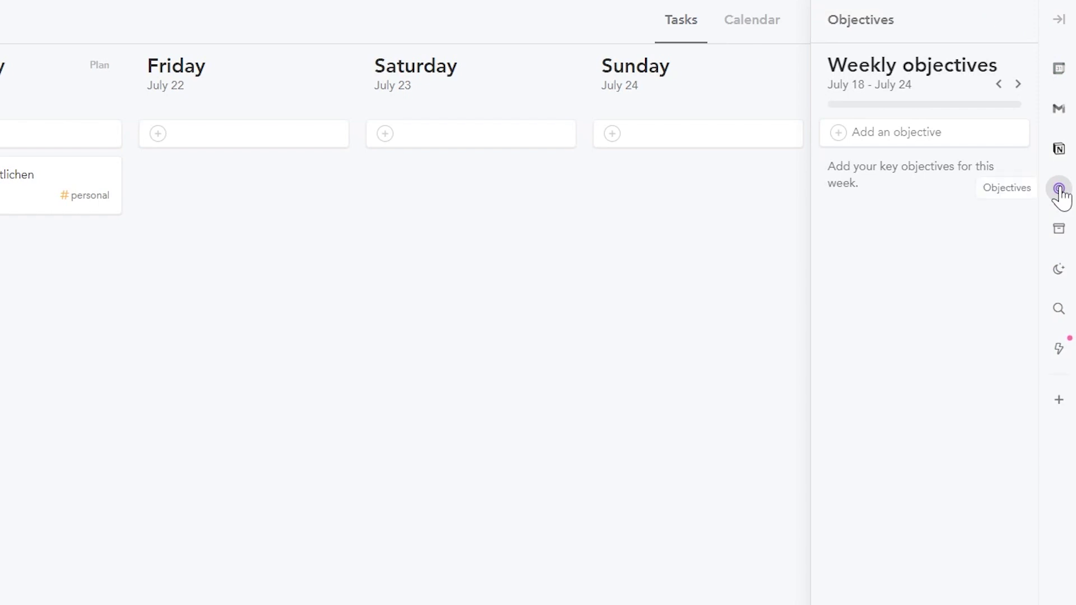
pyautogui.click(1060, 310)
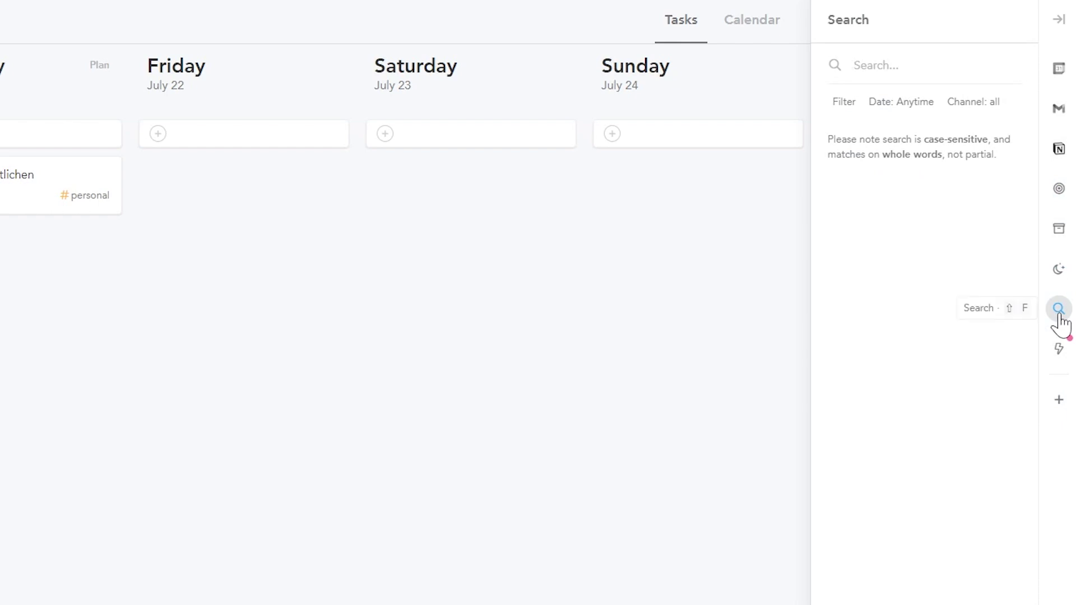
pyautogui.click(1059, 350)
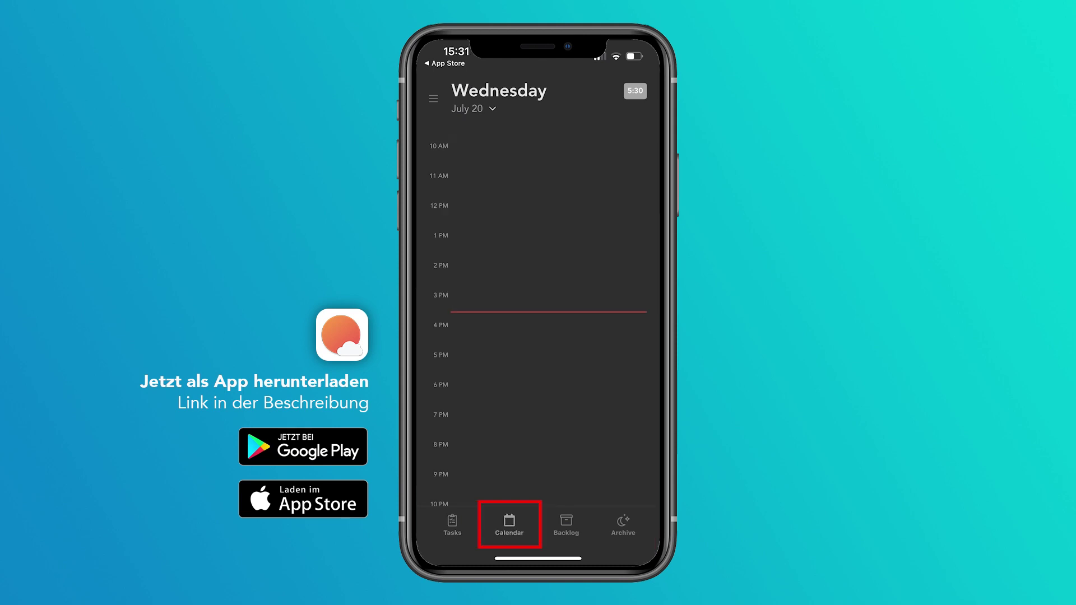
# Step: Switch the mobile app to the Backlog screen, then to the Archive screen
pyautogui.click(566, 525)
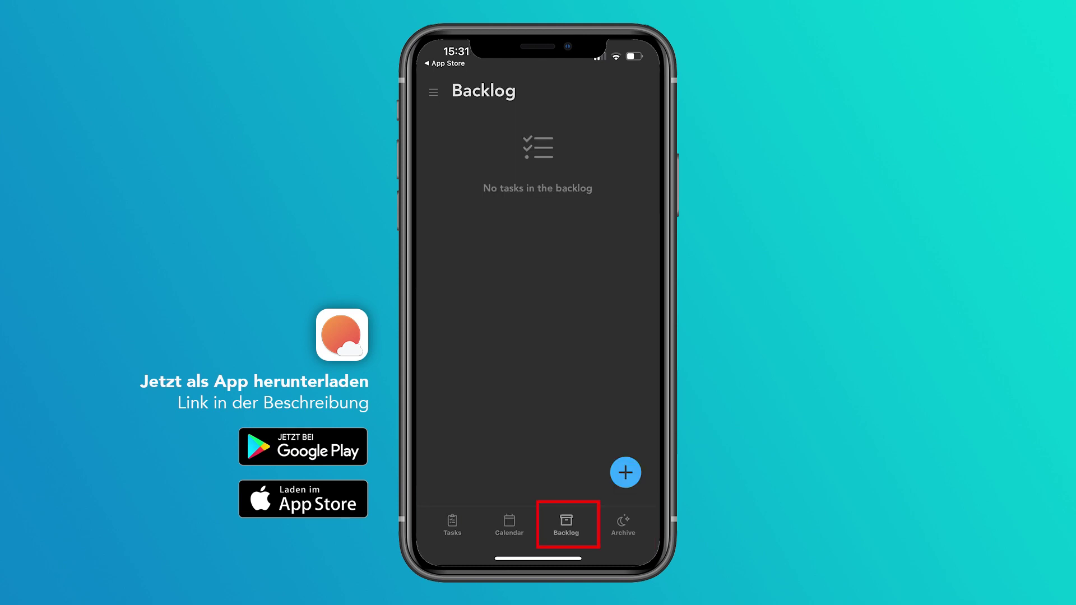
pyautogui.click(623, 525)
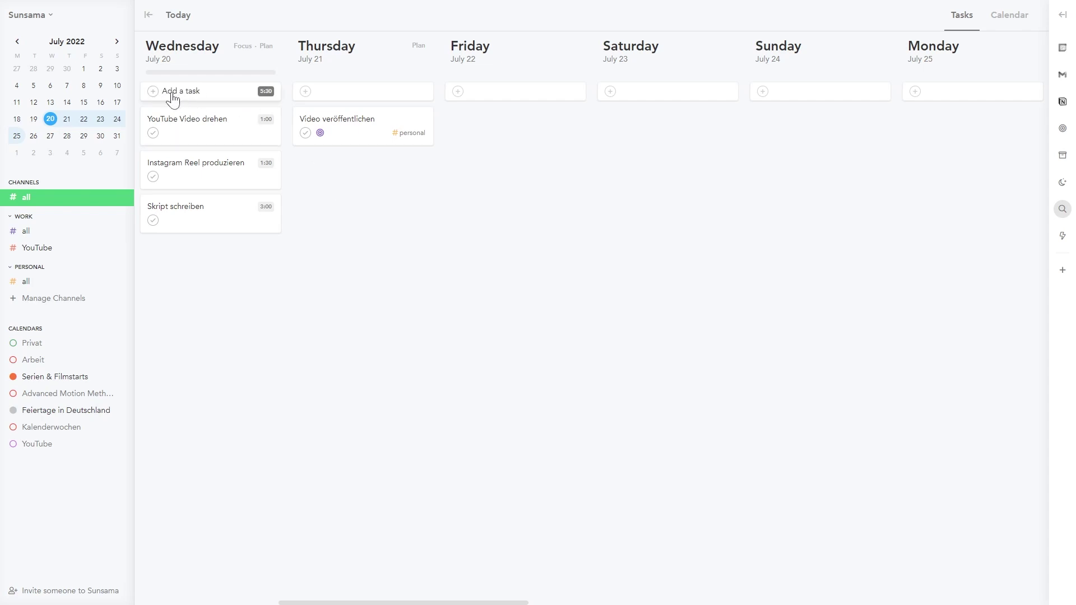
# Step: Add a task named 'Video hochladen' to Wednesday
pyautogui.click(178, 100)
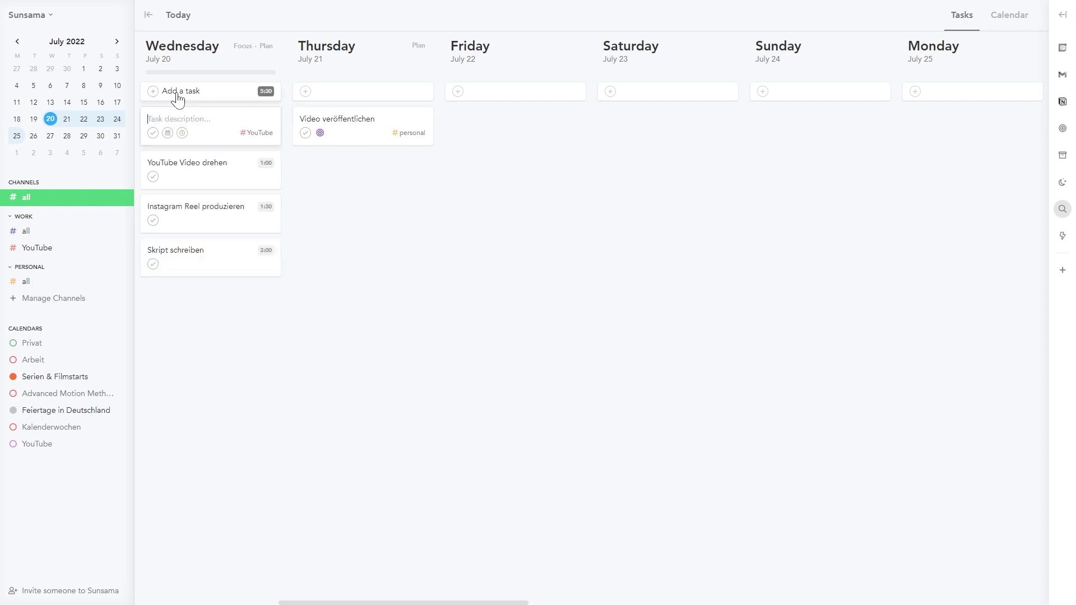
pyautogui.write('Video hochladen')
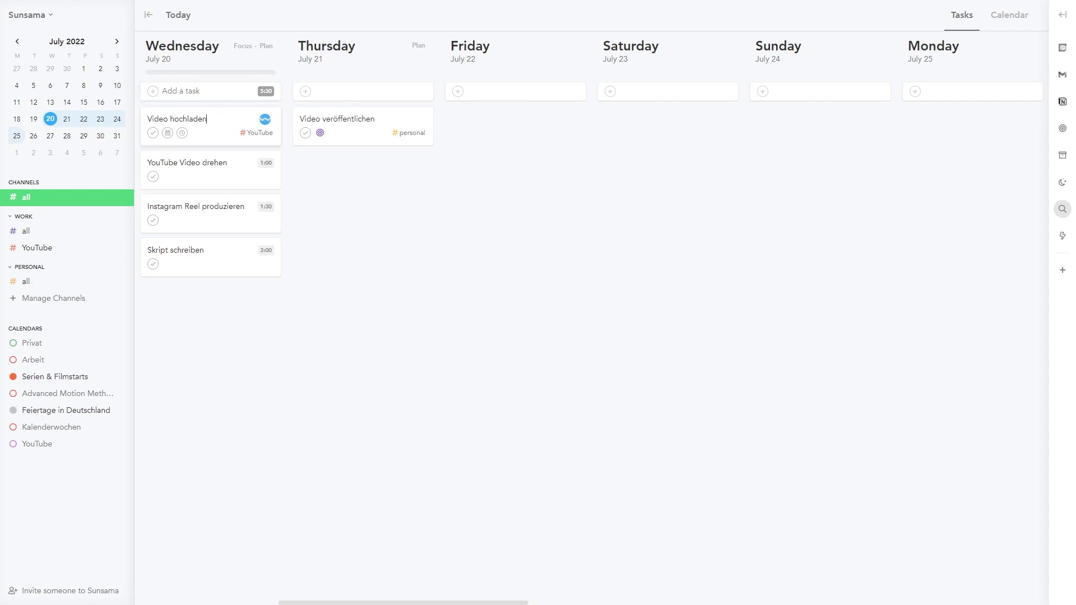
pyautogui.press('Return')
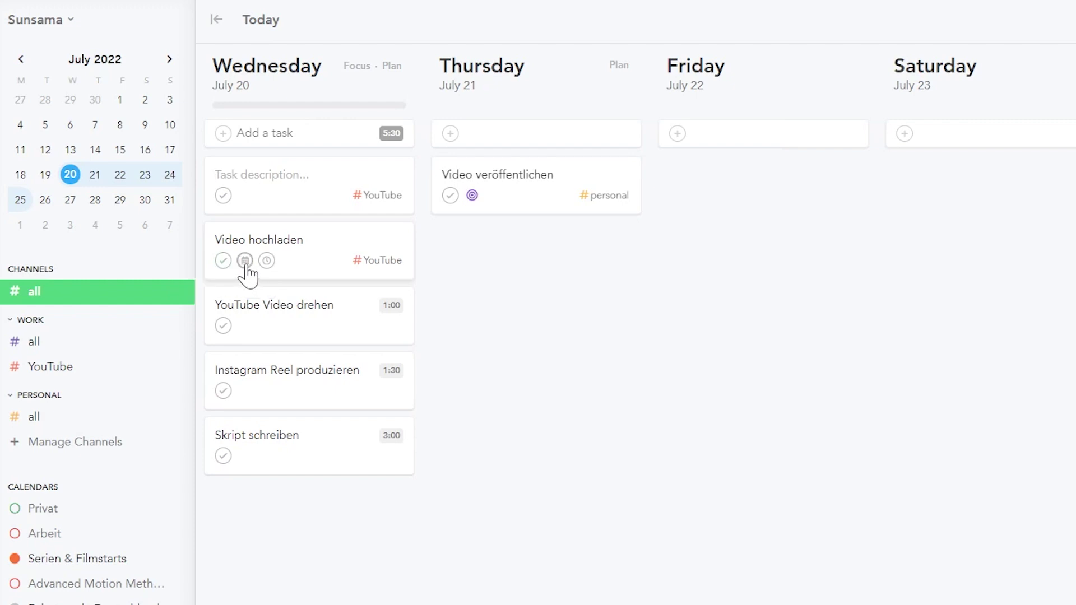
# Step: Snooze 'Video hochladen' to the backlog and show the Backlog list
pyautogui.click(244, 197)
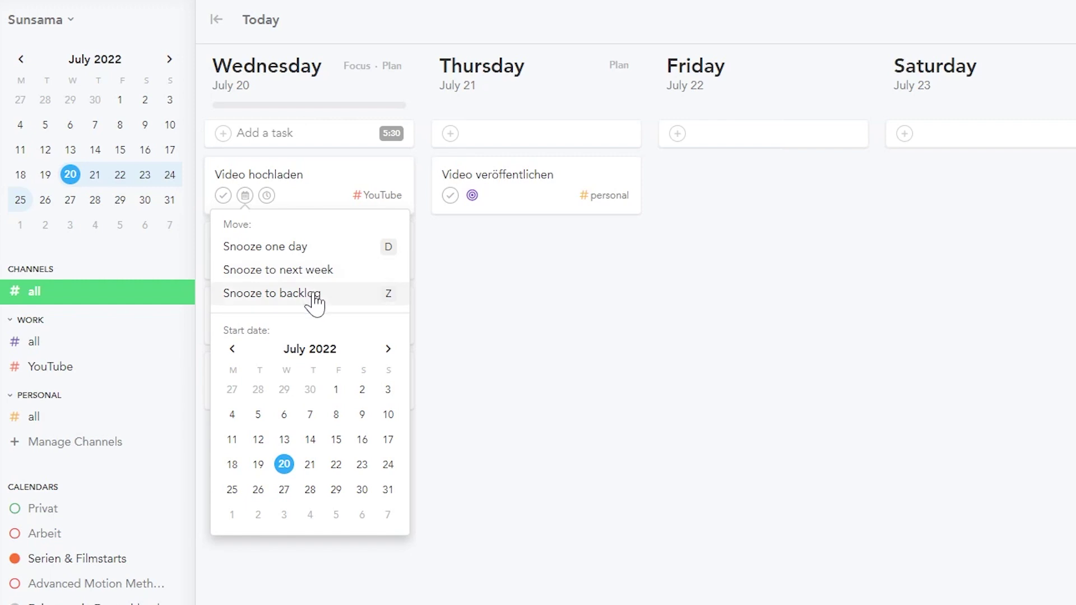
pyautogui.click(275, 301)
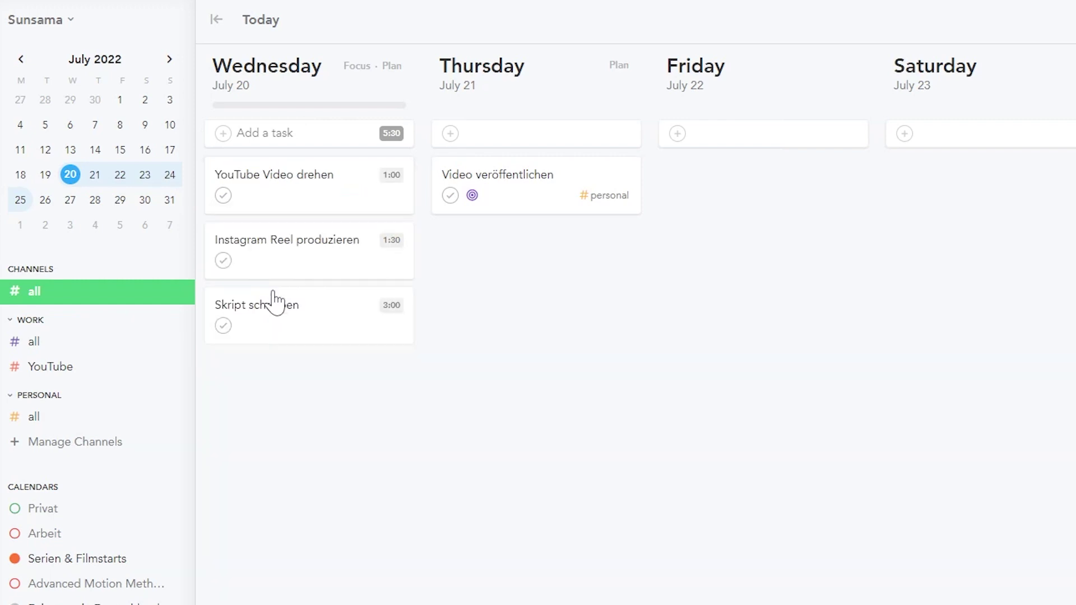
pyautogui.click(1063, 156)
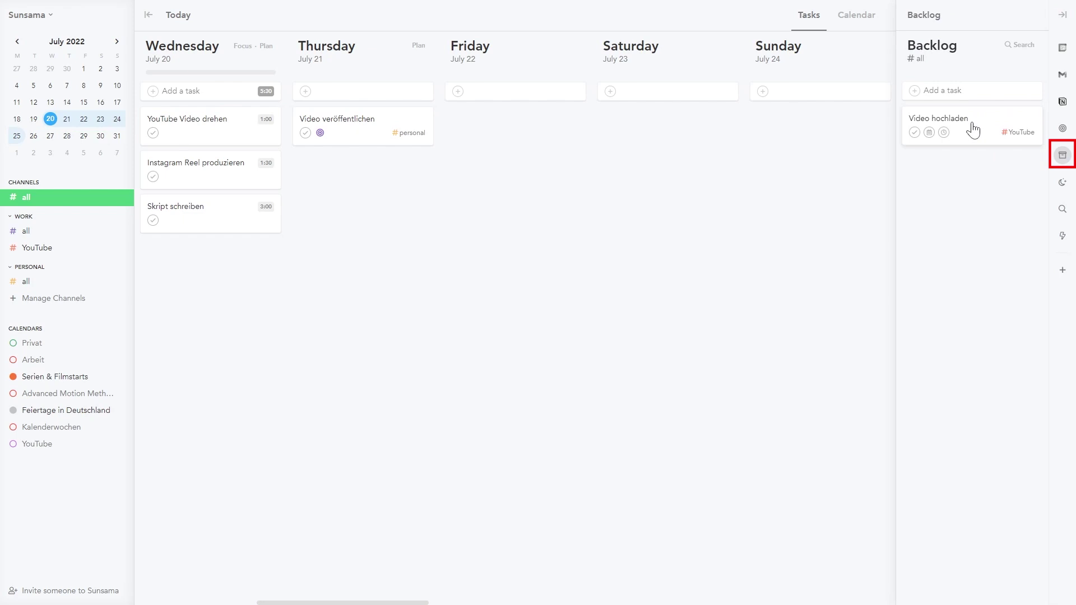
# Step: Move 'Video hochladen' from the Backlog onto the board and plan 20 minutes for it
pyautogui.moveTo(973, 130); pyautogui.dragTo(533, 129)
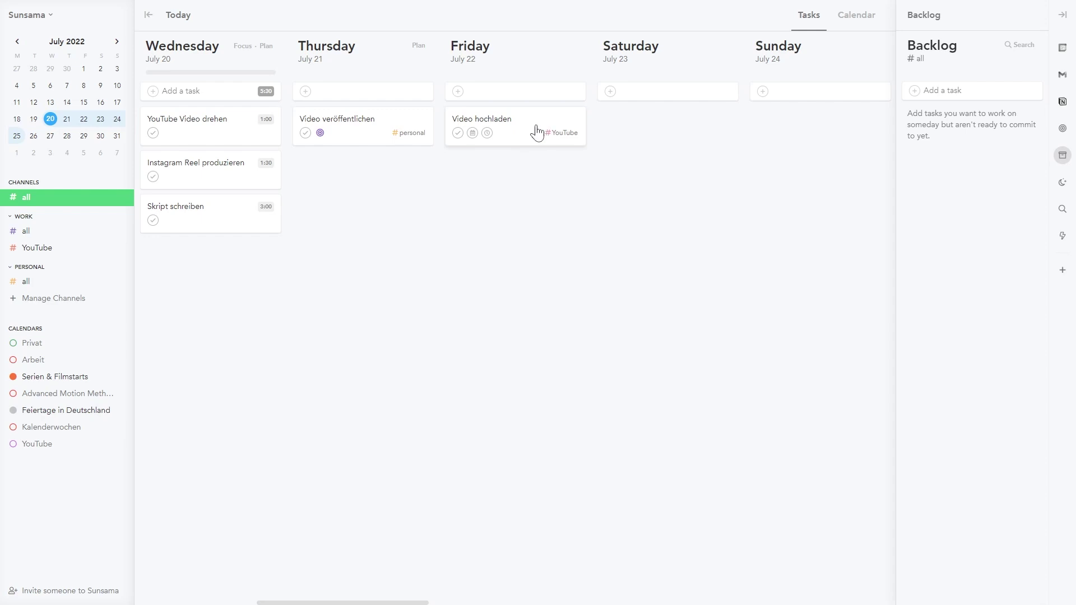
pyautogui.moveTo(523, 128); pyautogui.dragTo(515, 129)
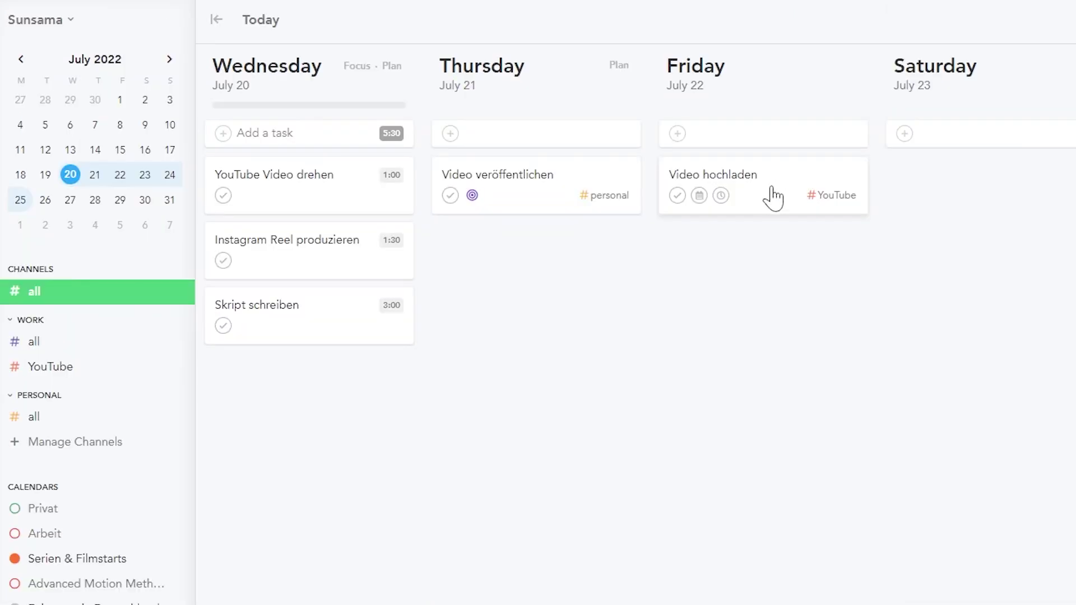
pyautogui.click(721, 196)
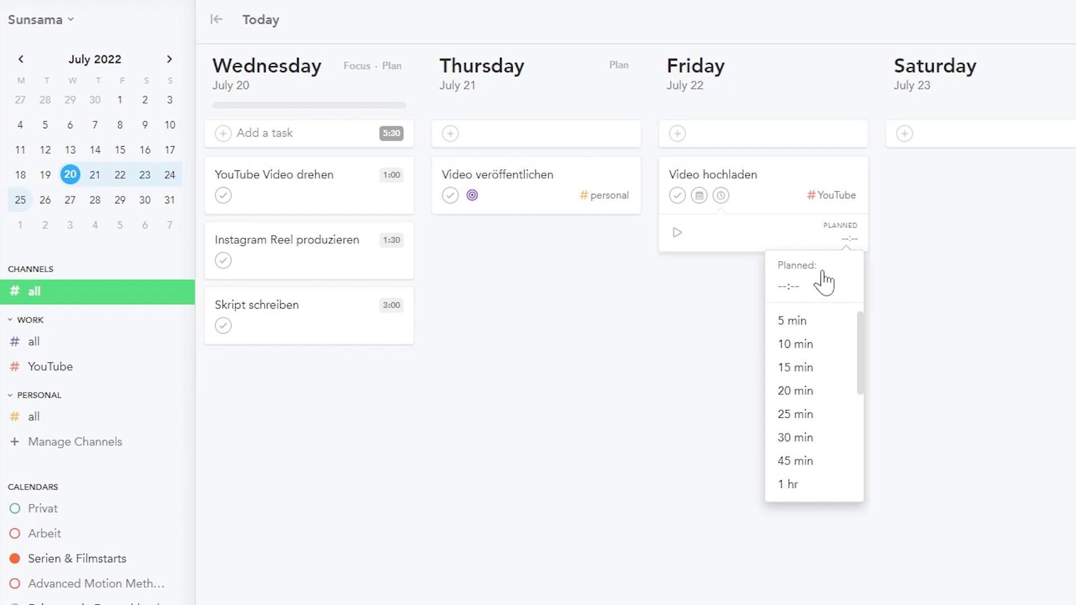
pyautogui.click(819, 391)
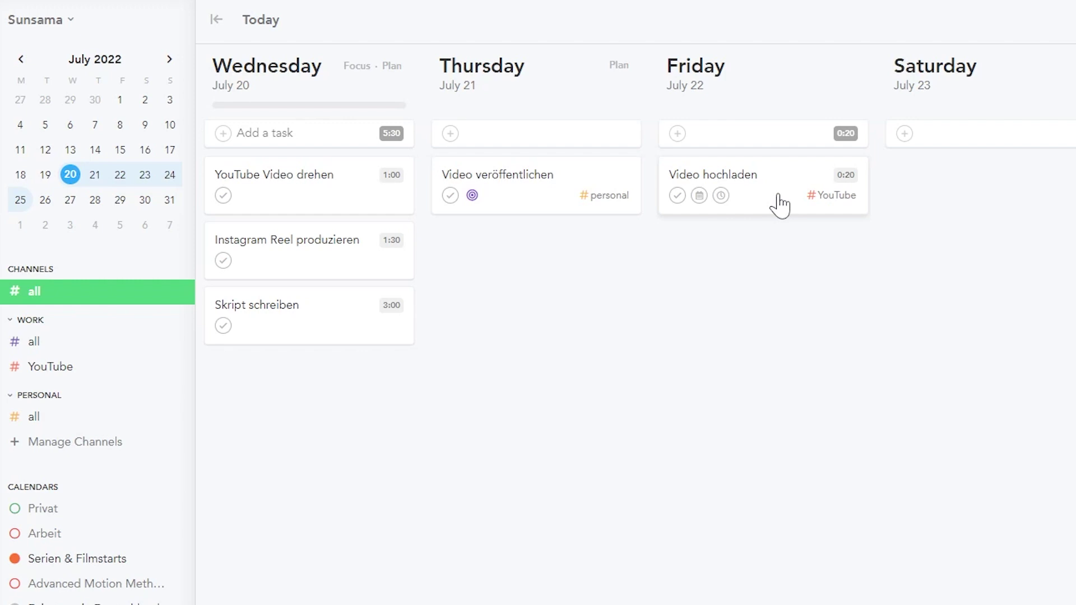
# Step: Mark 'Video hochladen' complete with 20 minutes actual time, keeping the YouTube channel
pyautogui.click(677, 195)
pyautogui.click(370, 376)
pyautogui.click(301, 586)
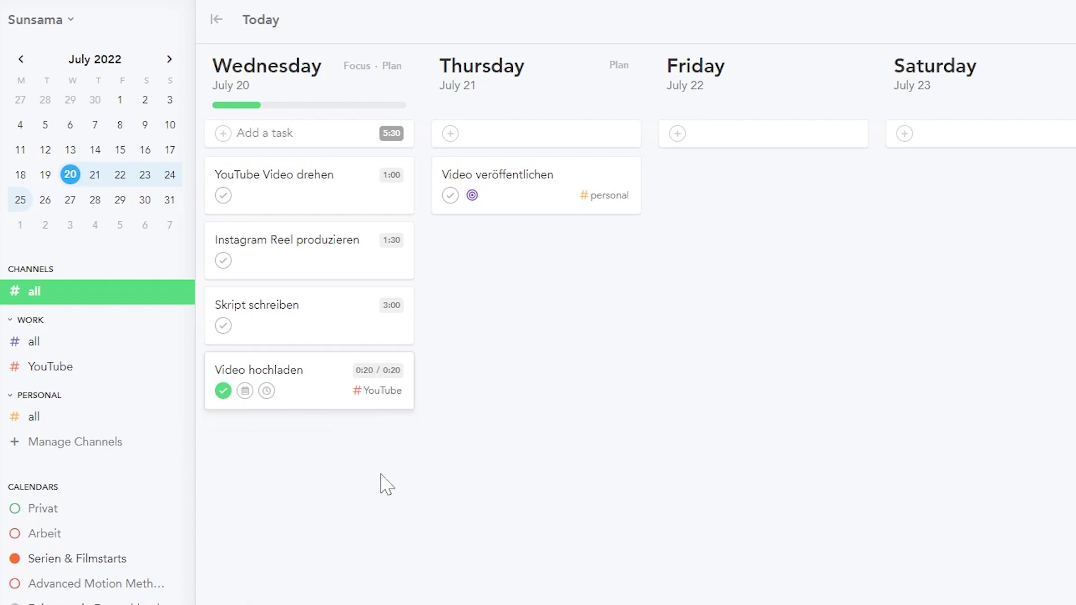
pyautogui.click(373, 395)
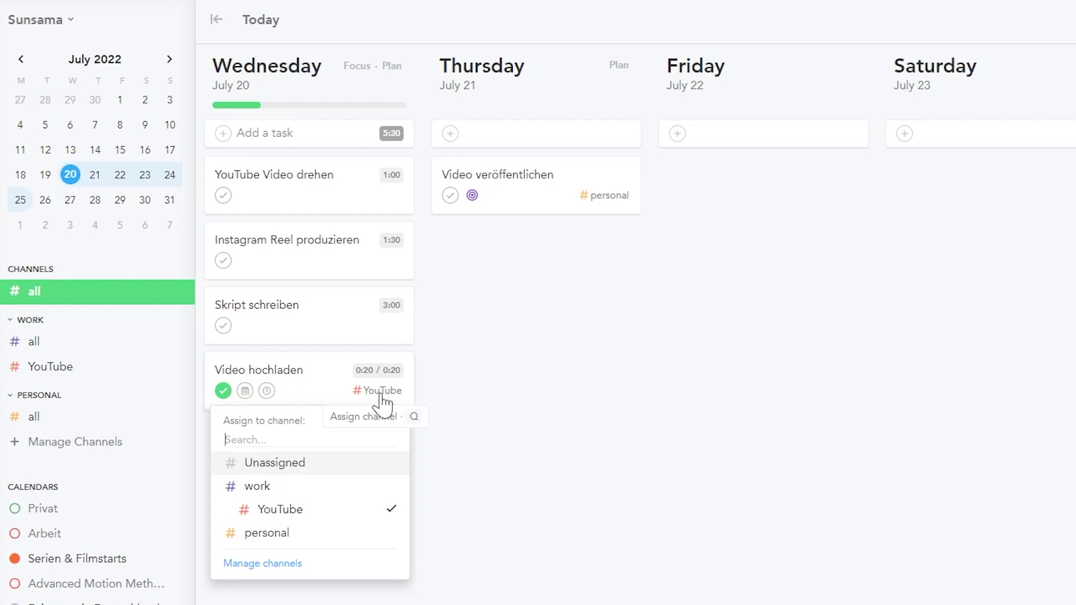
pyautogui.click(381, 395)
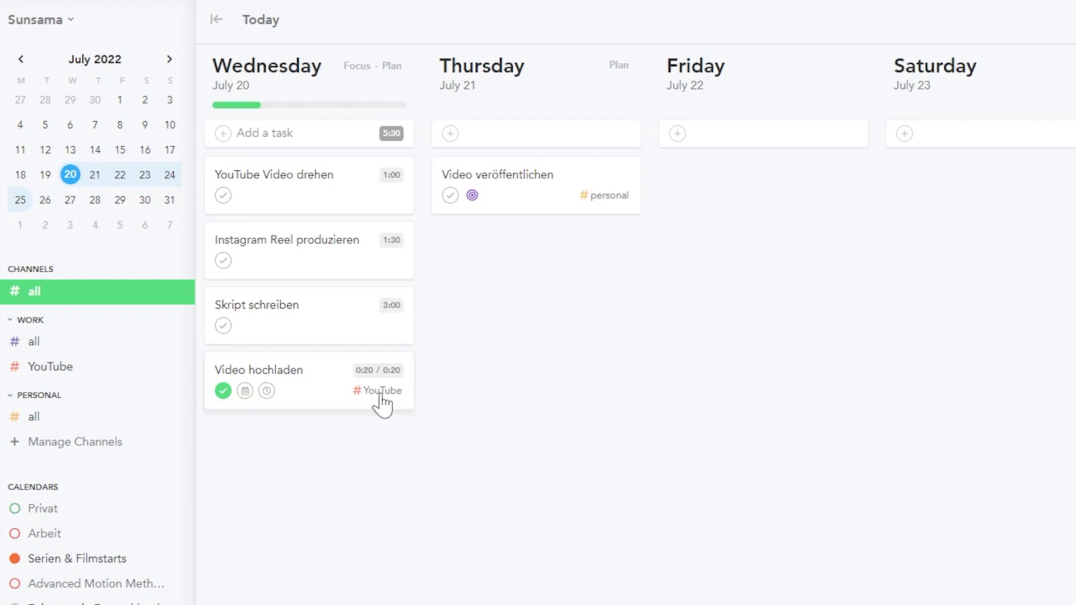
# Step: Open the 'Video hochladen' details and look at the notes and file attachment options
pyautogui.click(319, 375)
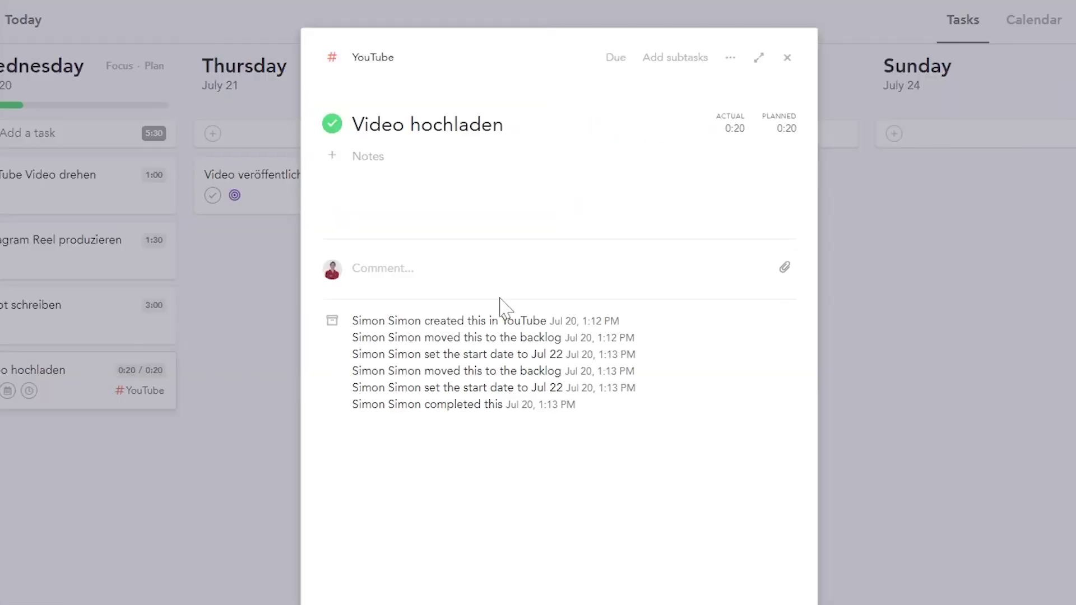
pyautogui.click(372, 182)
pyautogui.click(784, 268)
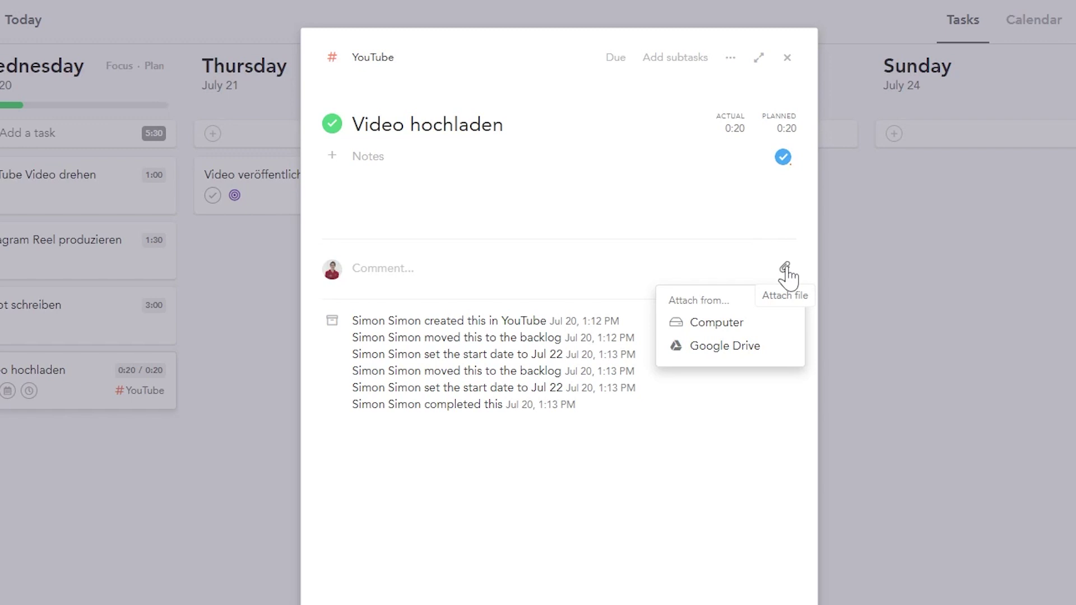
pyautogui.click(764, 144)
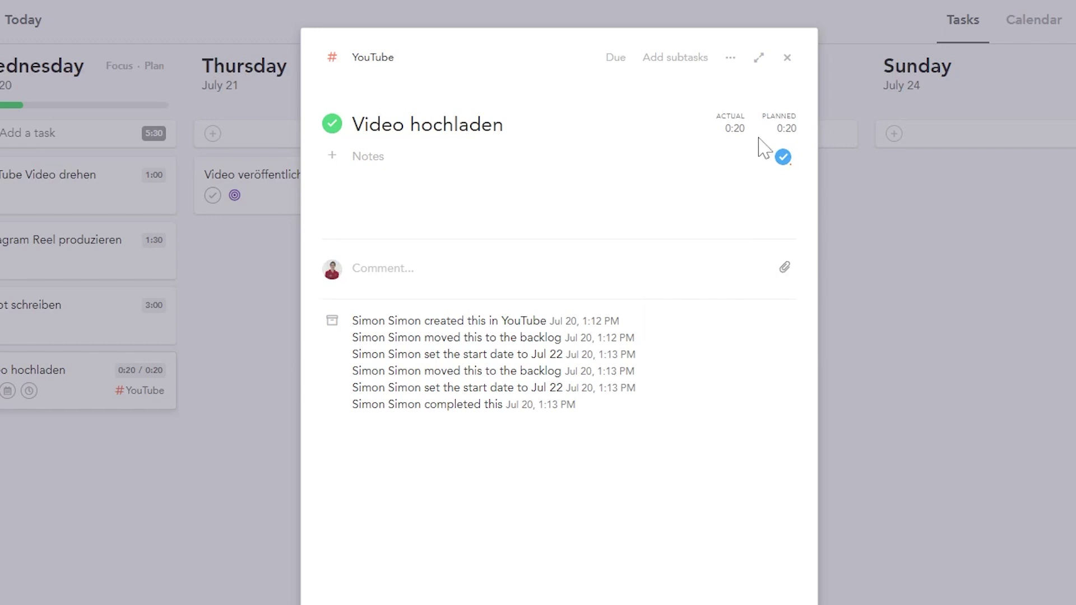
# Step: Try adding two subtasks with time options, then remove the empty subtasks
pyautogui.click(669, 62)
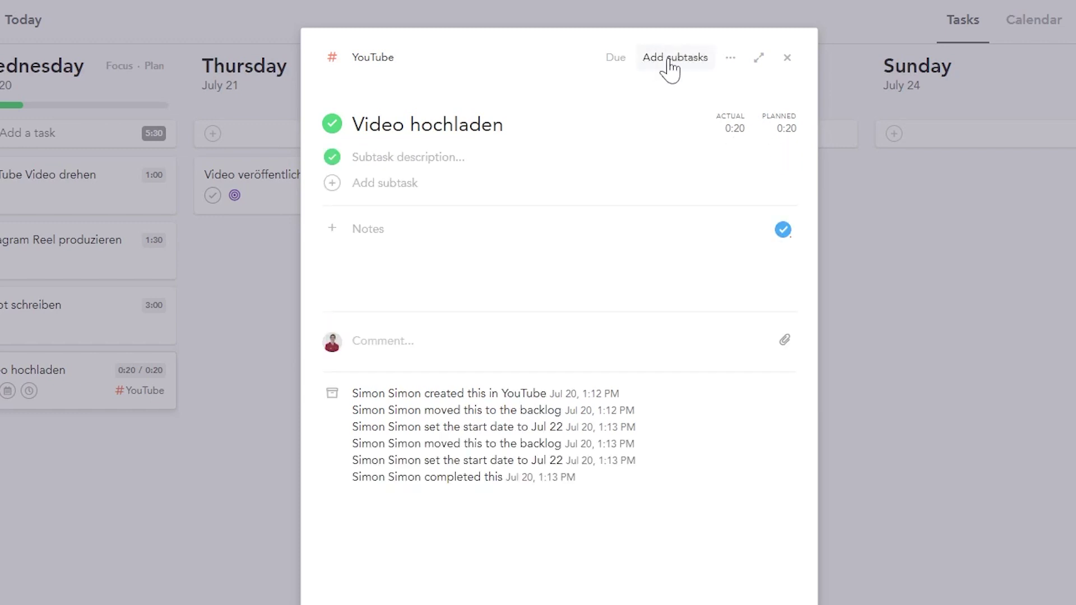
pyautogui.click(369, 185)
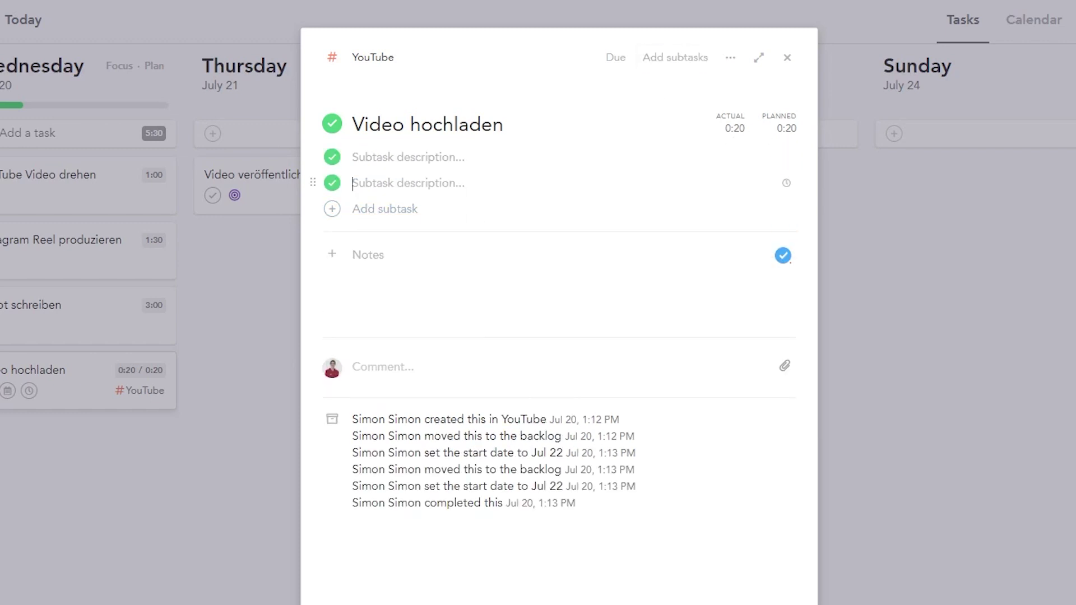
pyautogui.click(787, 184)
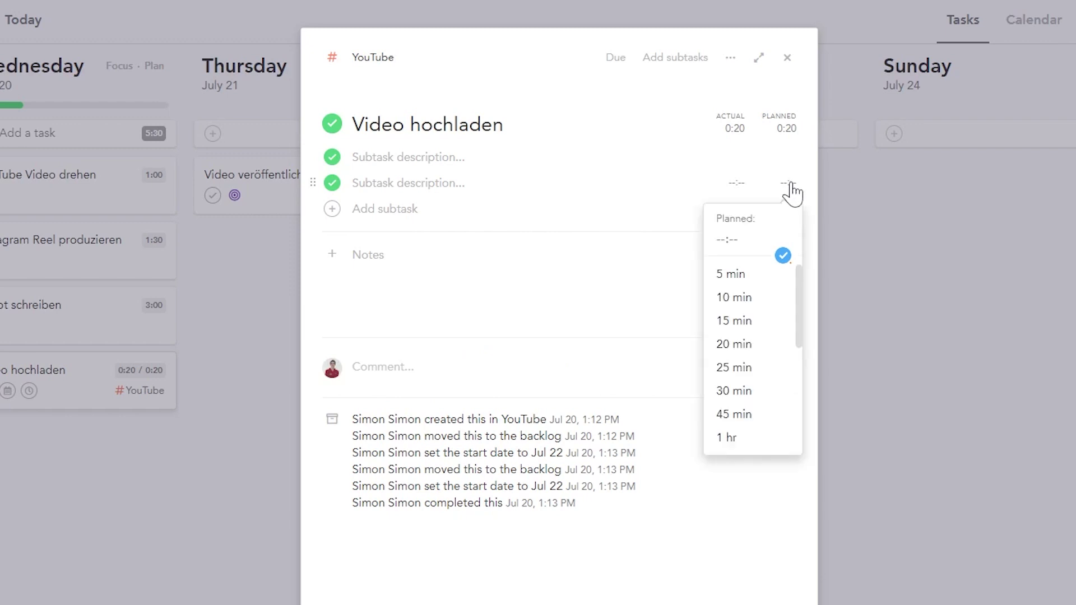
pyautogui.click(736, 185)
pyautogui.press('Escape')
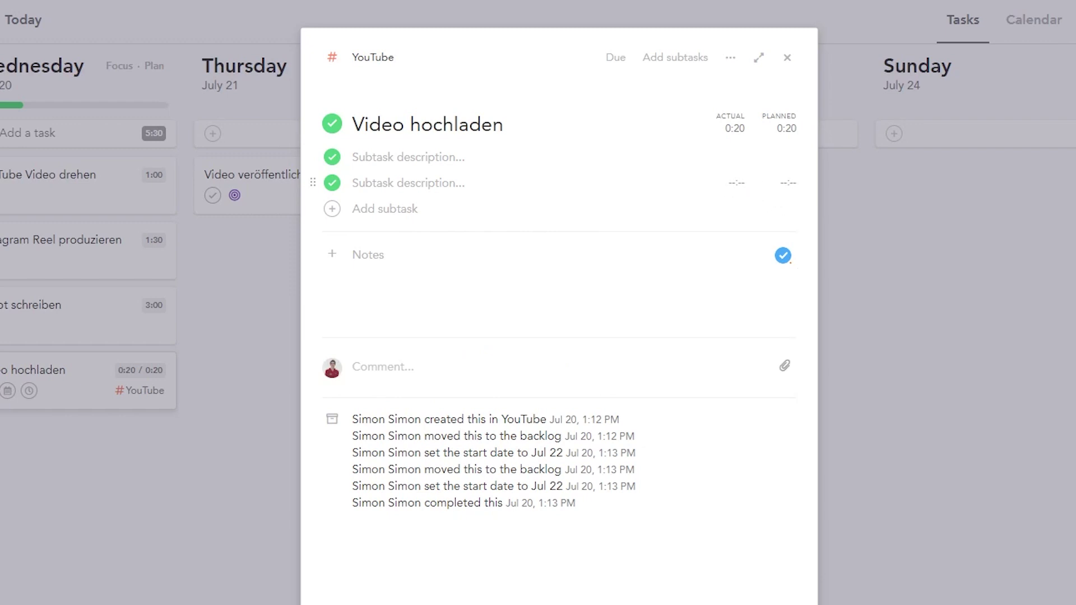
pyautogui.press('BackSpace')
pyautogui.press('BackSpace')
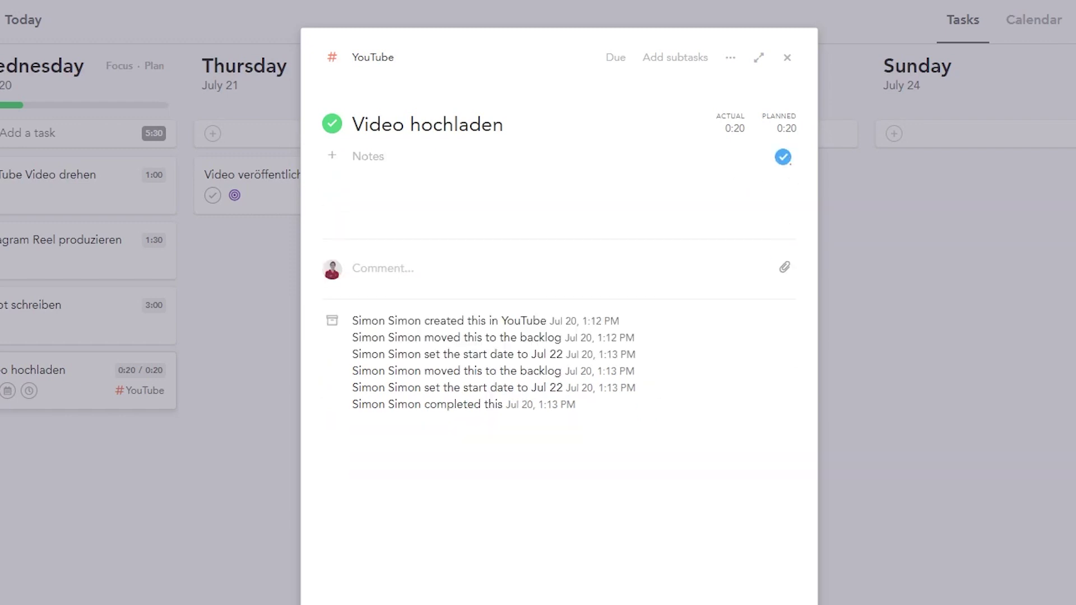
# Step: Check the due date calendar, then choose Align with objective from the task's actions
pyautogui.click(608, 62)
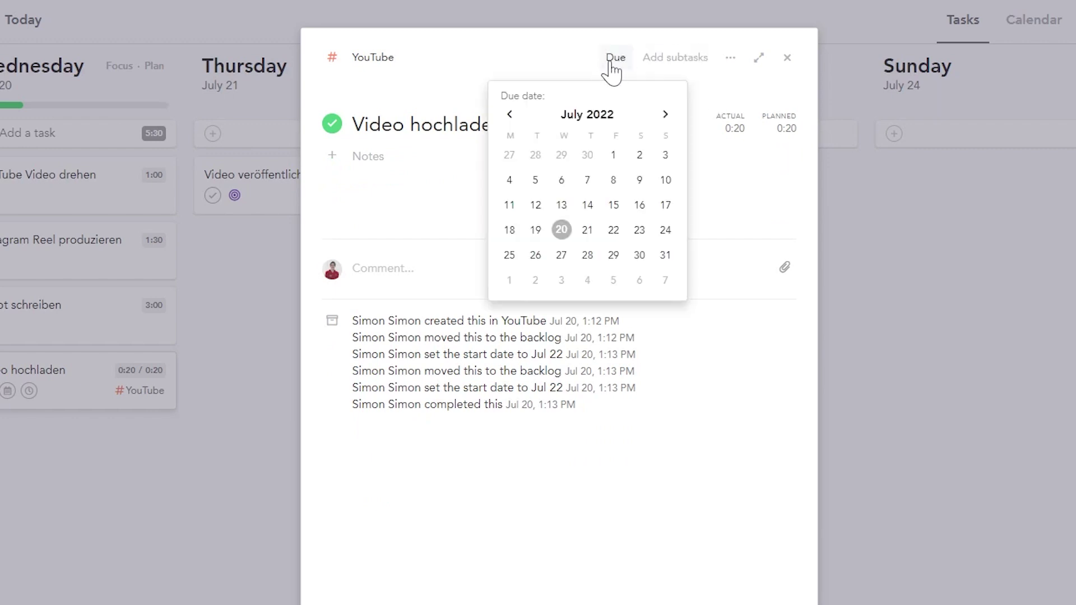
pyautogui.press('Escape')
pyautogui.click(730, 58)
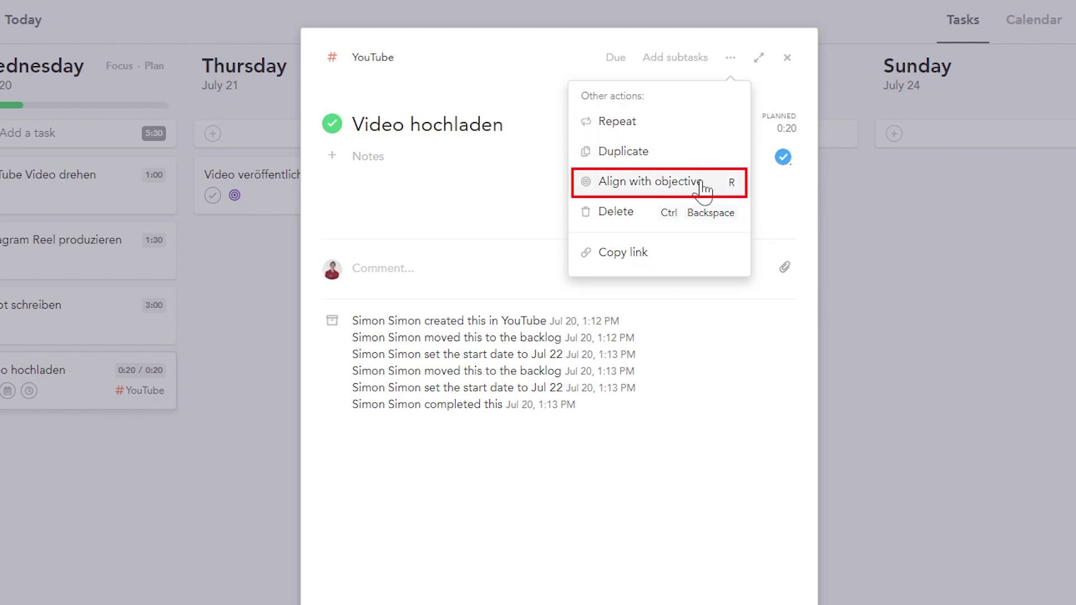
pyautogui.click(703, 189)
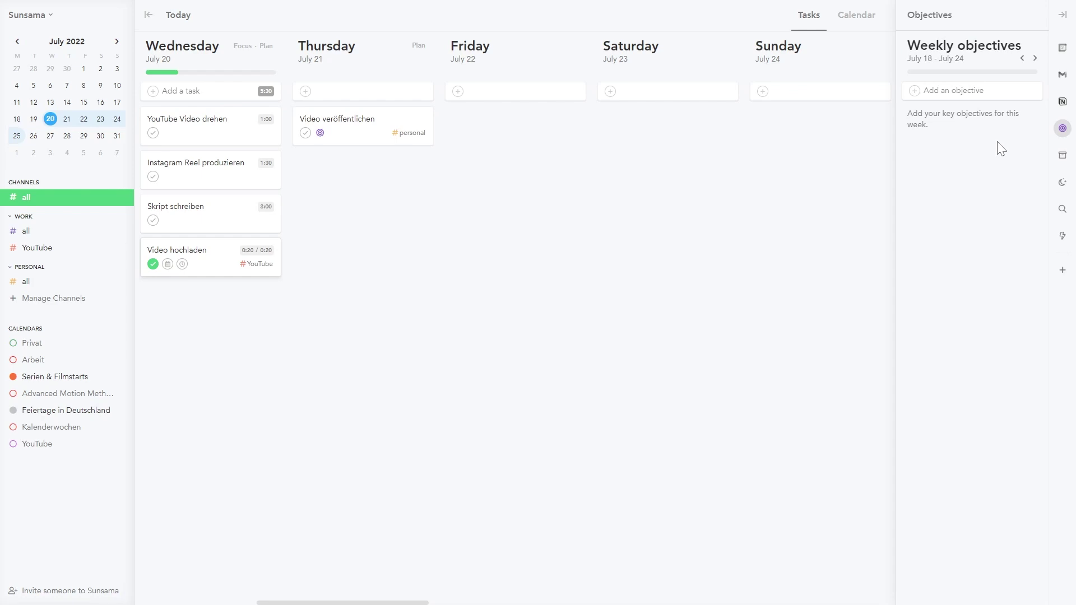
# Step: Keep the archive period at 4 days and restore archived 'Aufgabe' to Thursday, July 21
pyautogui.moveTo(319, 134)
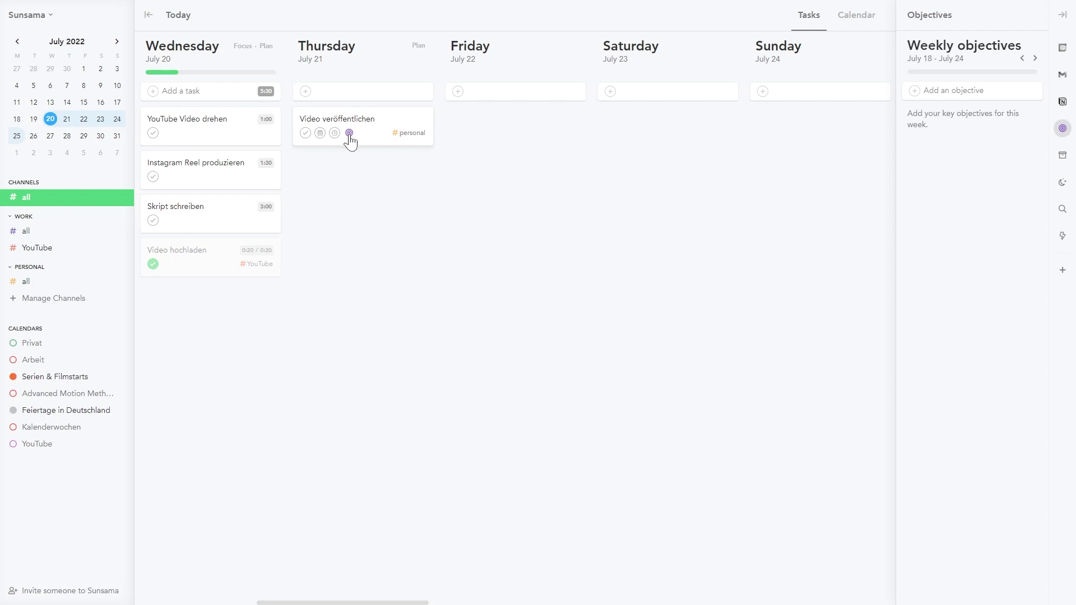
pyautogui.click(1062, 155)
pyautogui.click(1062, 184)
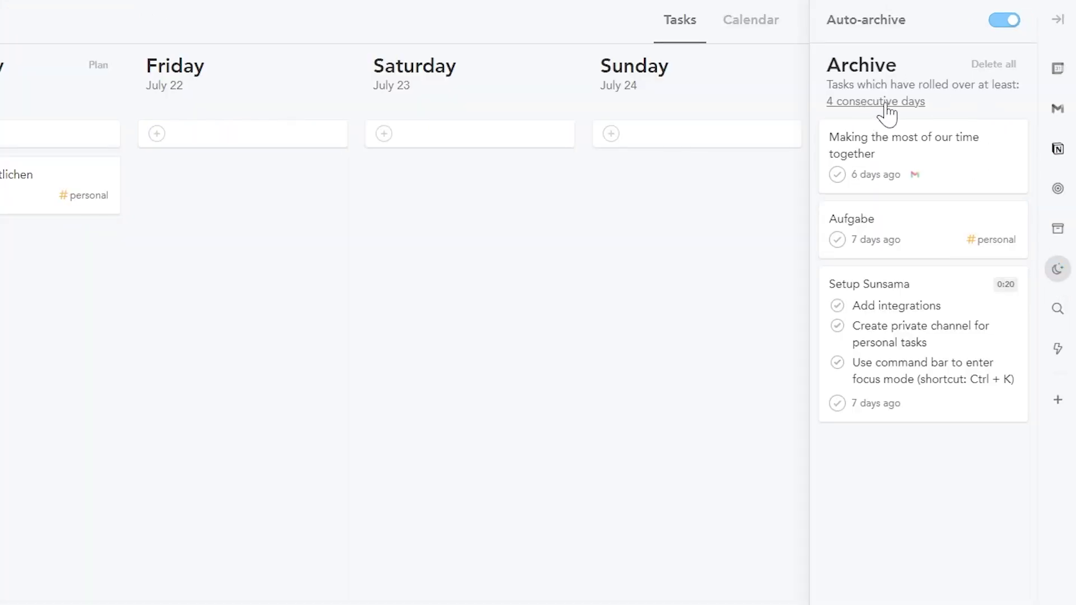
pyautogui.click(889, 105)
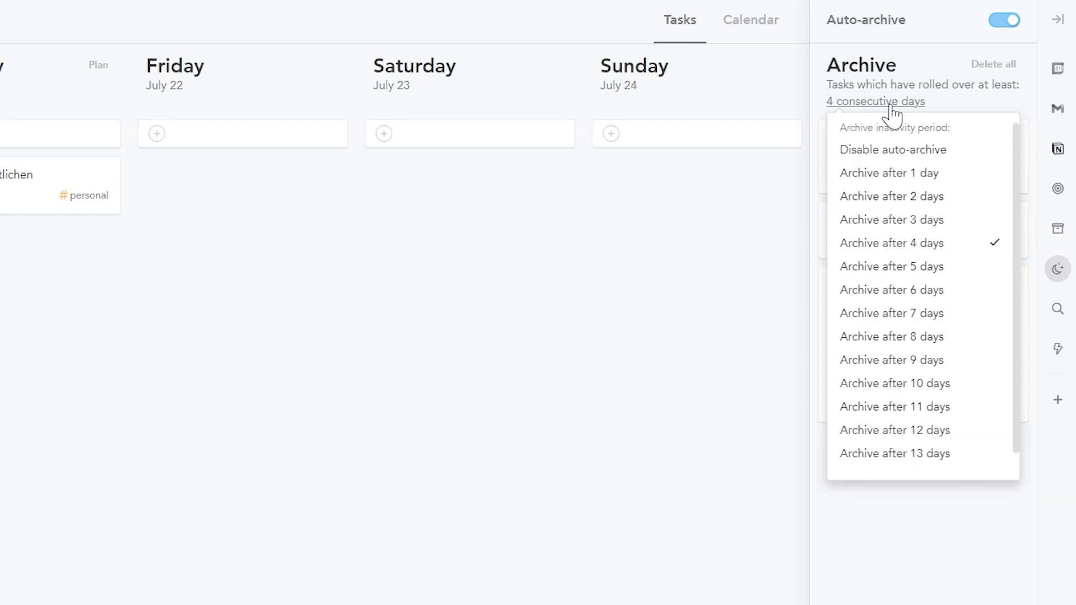
pyautogui.click(890, 106)
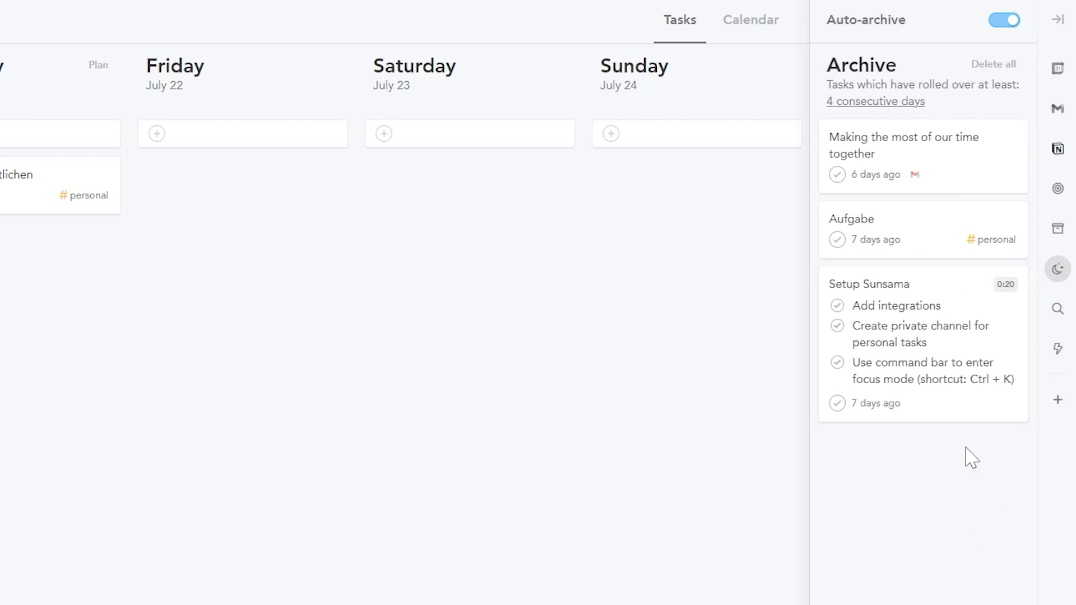
pyautogui.moveTo(943, 235); pyautogui.dragTo(44, 255)
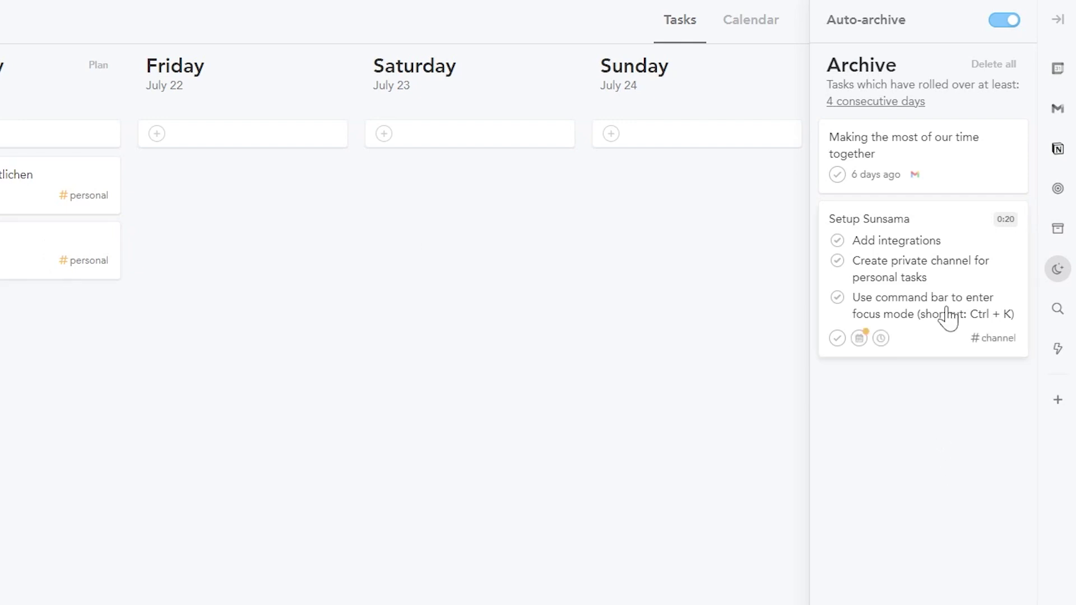
pyautogui.click(1002, 21)
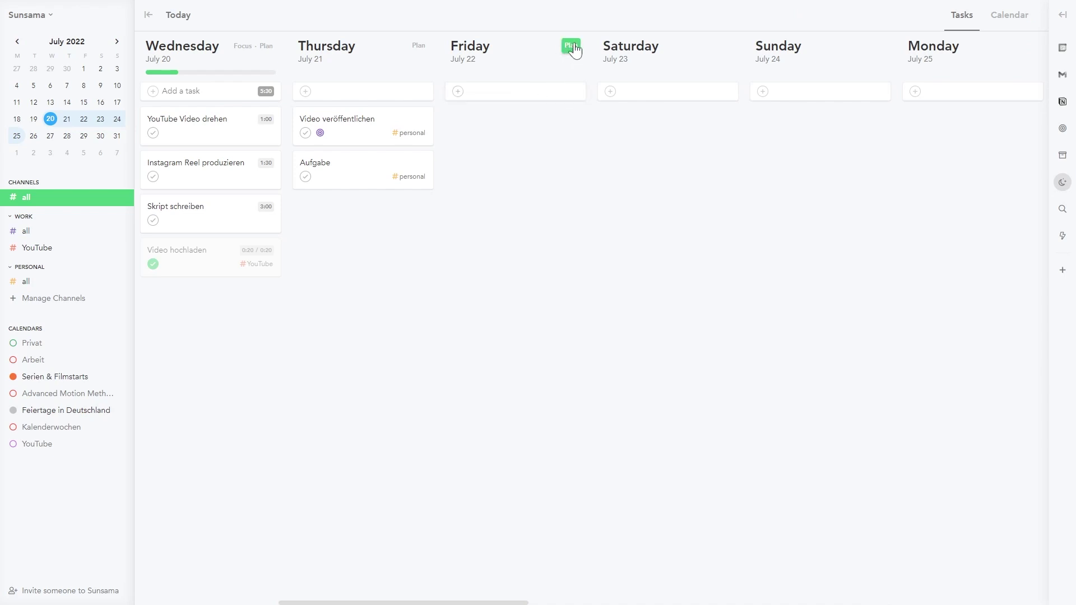
# Step: Start planning Friday, July 22, adding and then discarding an empty task
pyautogui.click(575, 50)
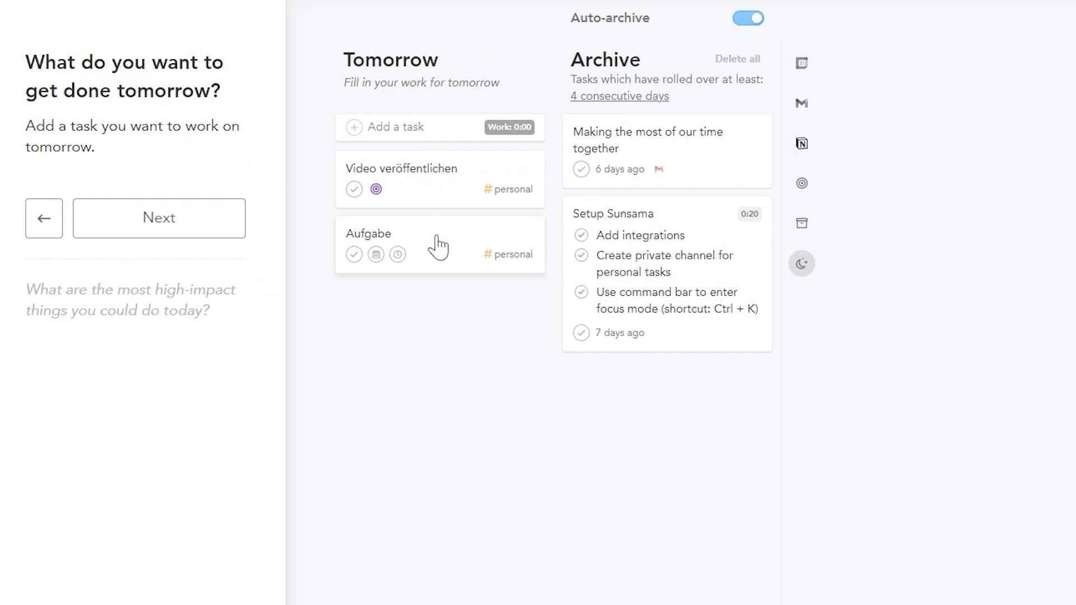
pyautogui.click(395, 132)
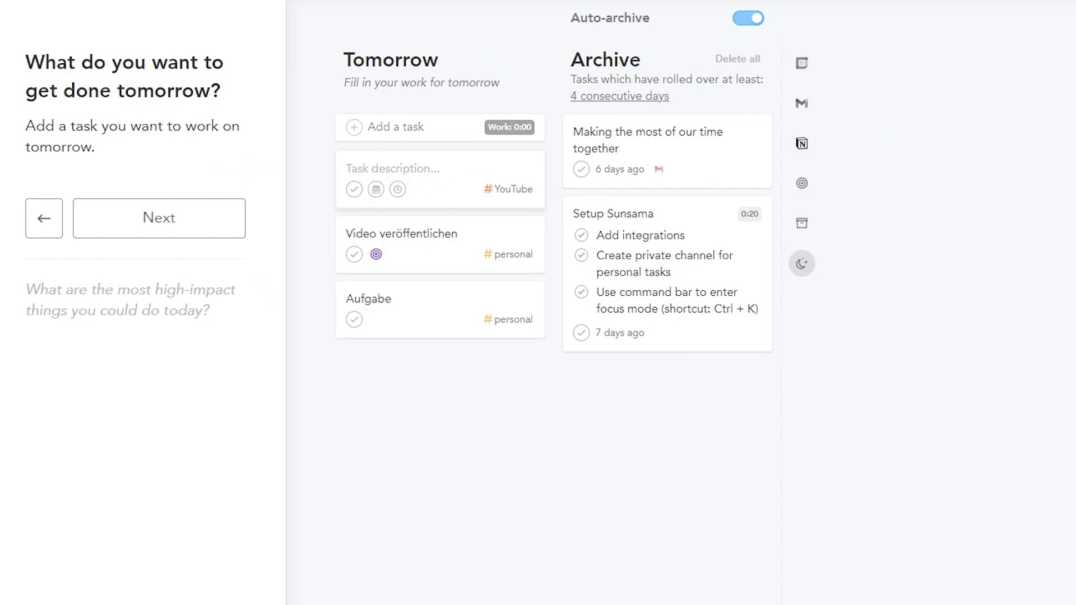
pyautogui.press('Escape')
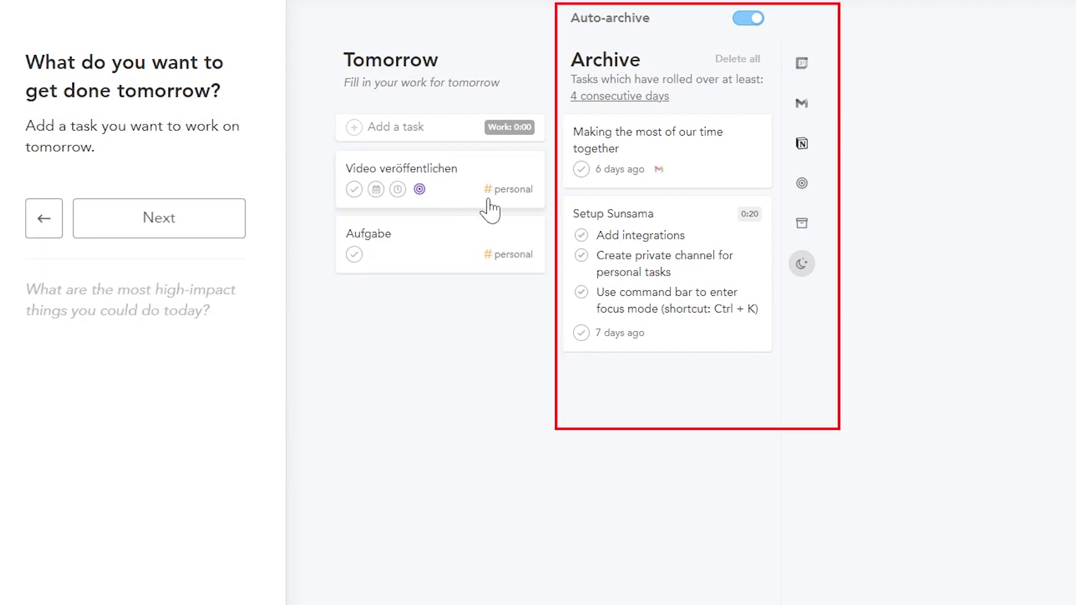
# Step: Switch the side panel between Backlog, Weekly objectives and Archive beside tomorrow's tasks
pyautogui.click(802, 224)
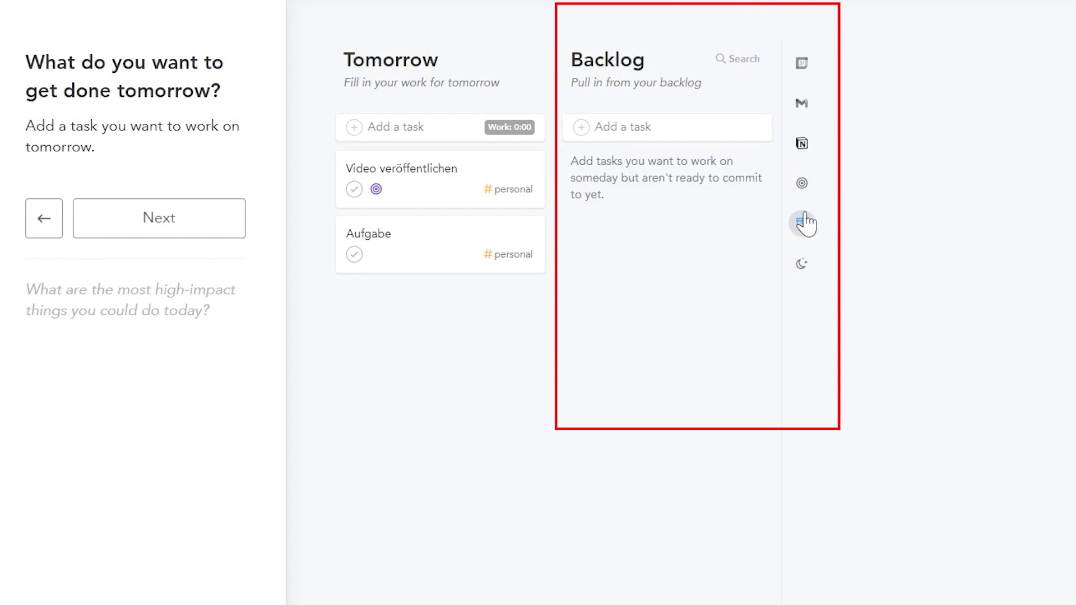
pyautogui.click(803, 184)
pyautogui.click(807, 229)
pyautogui.click(803, 263)
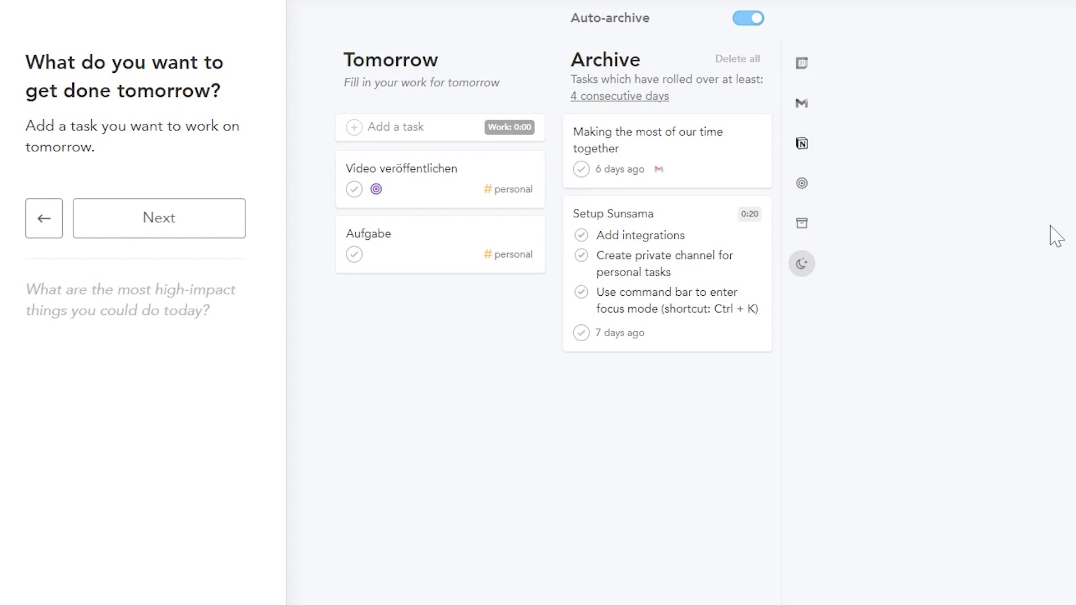
pyautogui.moveTo(693, 337)
# Step: Confirm in Account settings that daily planning stays at 8:00 AM
pyautogui.press('Escape')
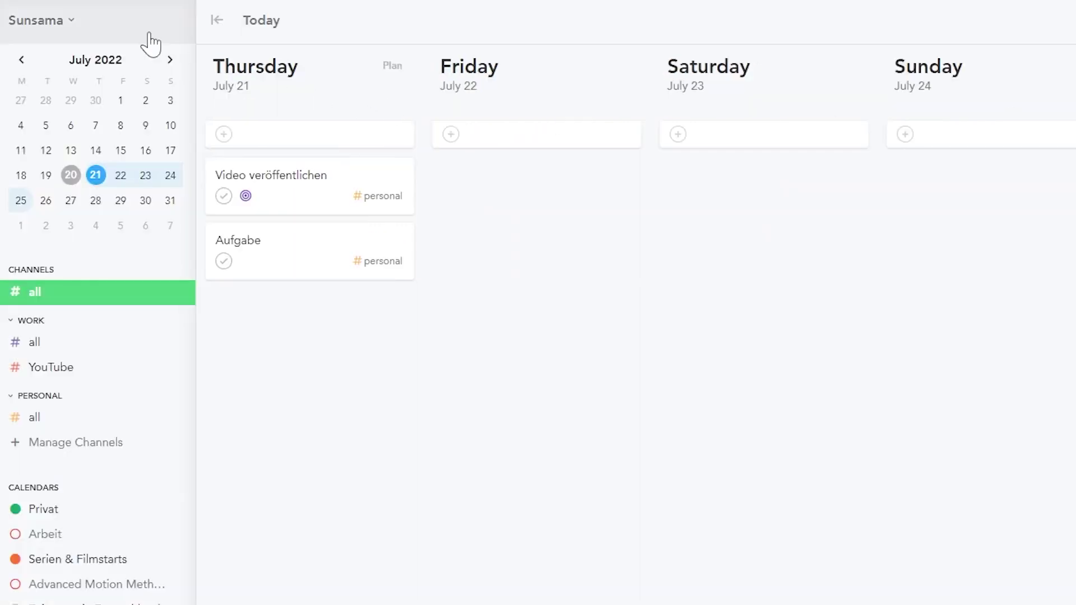
pyautogui.click(70, 21)
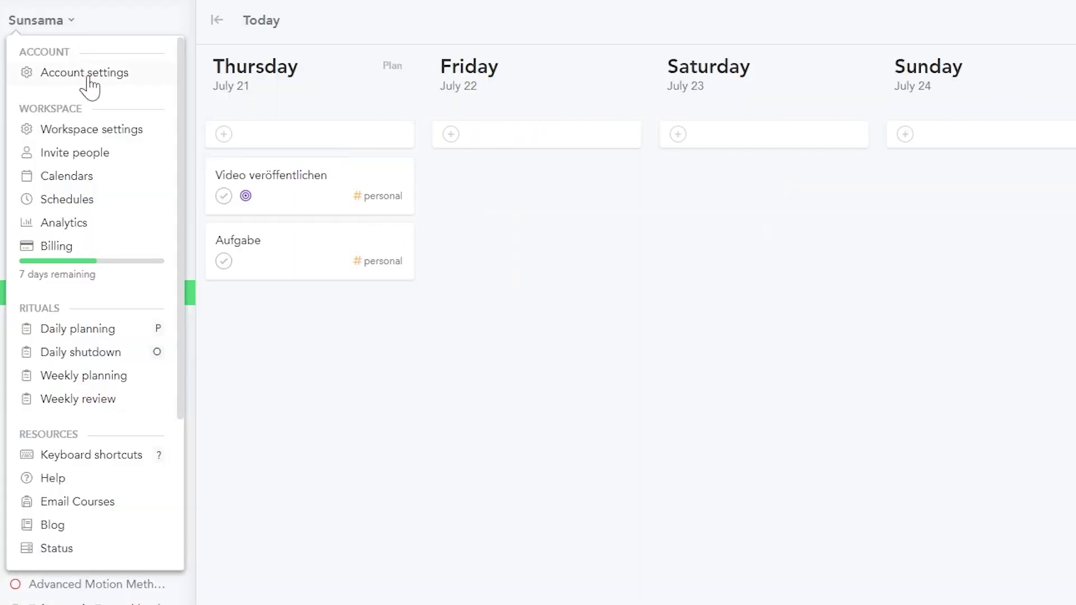
pyautogui.click(84, 73)
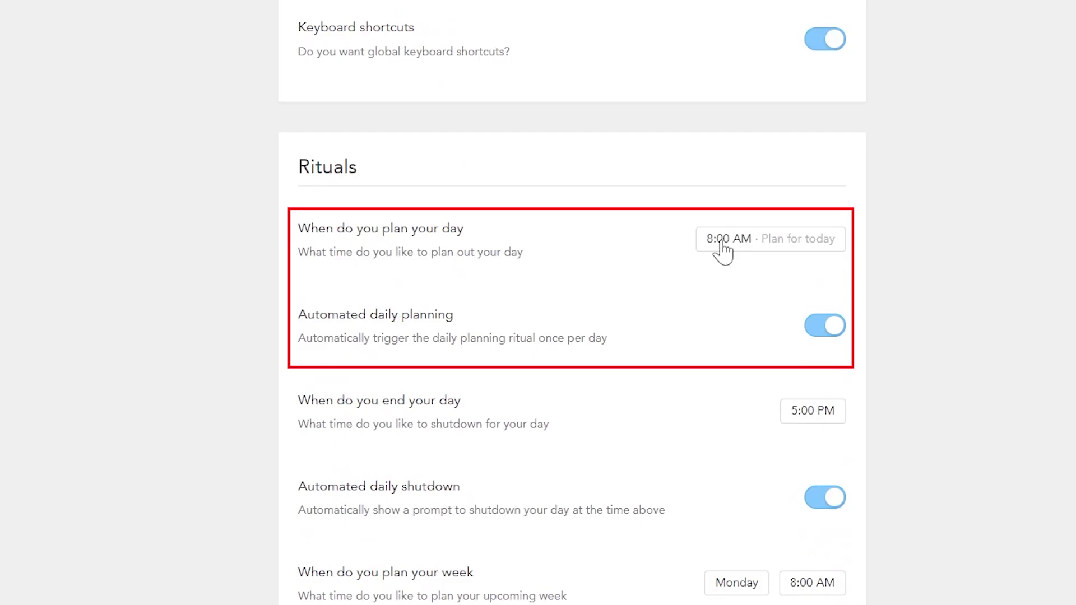
pyautogui.click(771, 241)
pyautogui.click(770, 245)
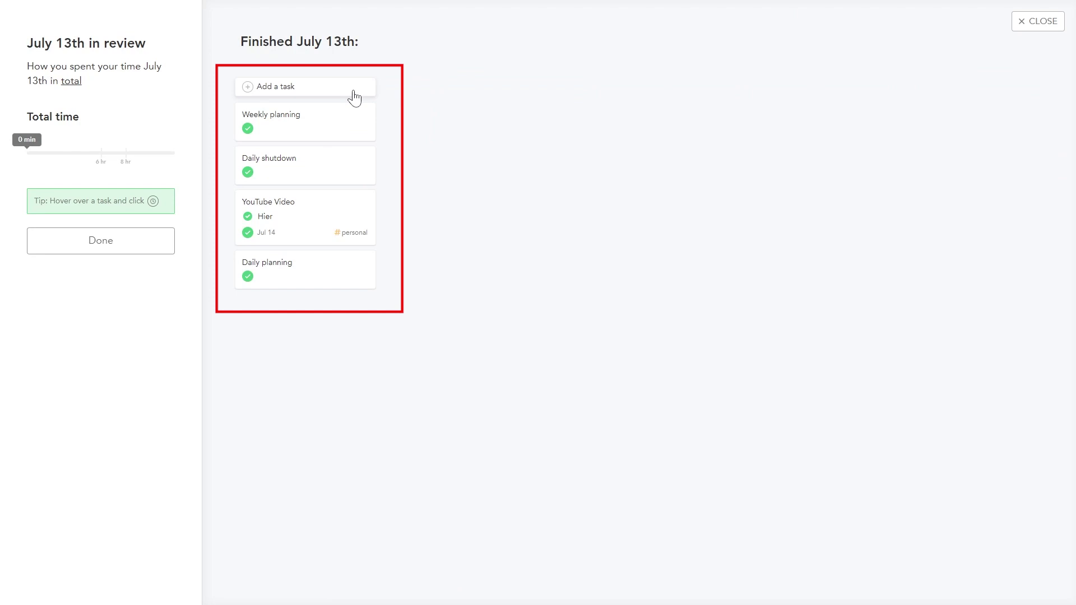
# Step: Finish the July 13th review and wrap up the daily shutdown
pyautogui.click(87, 242)
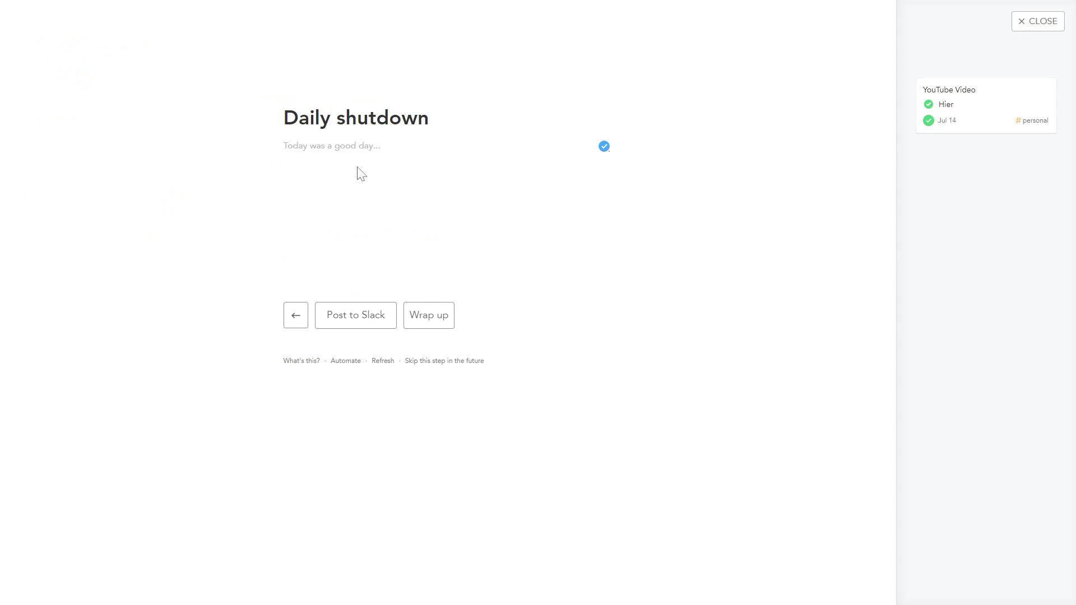
pyautogui.click(447, 330)
pyautogui.click(48, 22)
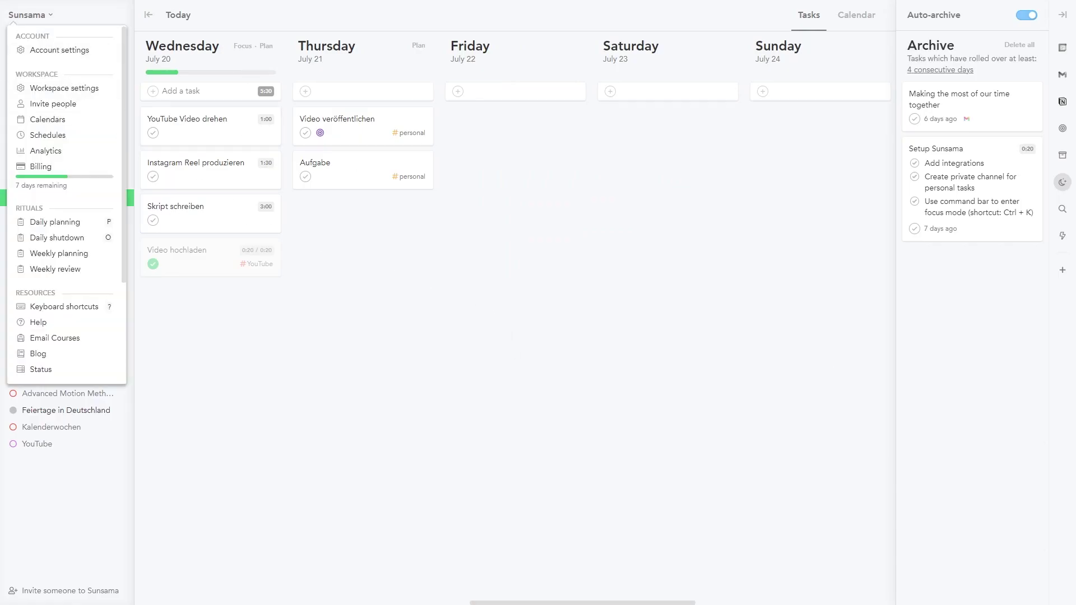
# Step: Start the Weekly planning ritual, then go to the Analytics page for Jul 11 – 15
pyautogui.click(90, 255)
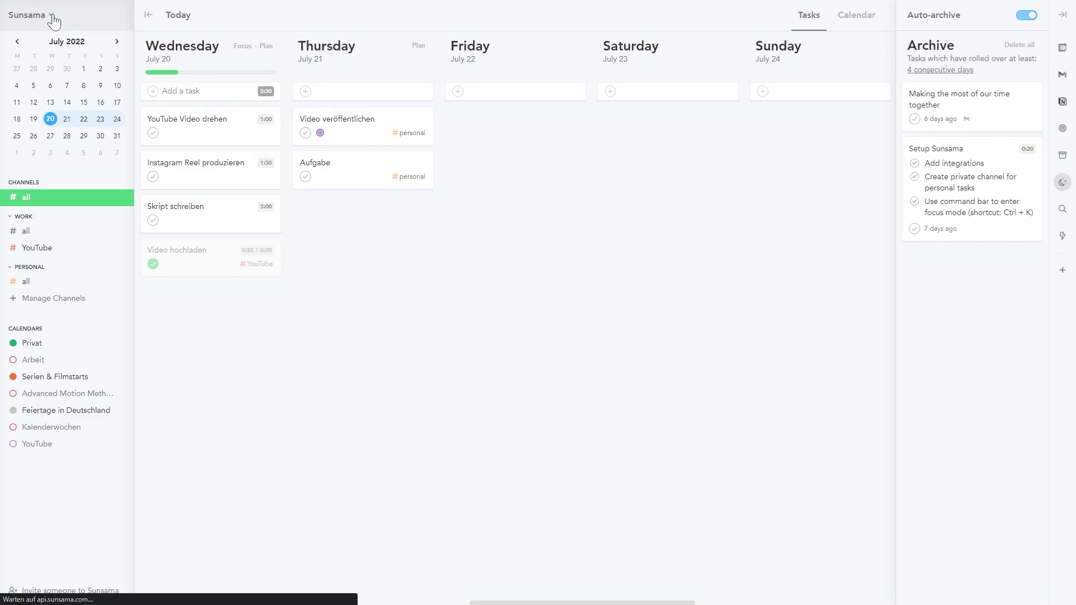
pyautogui.click(22, 15)
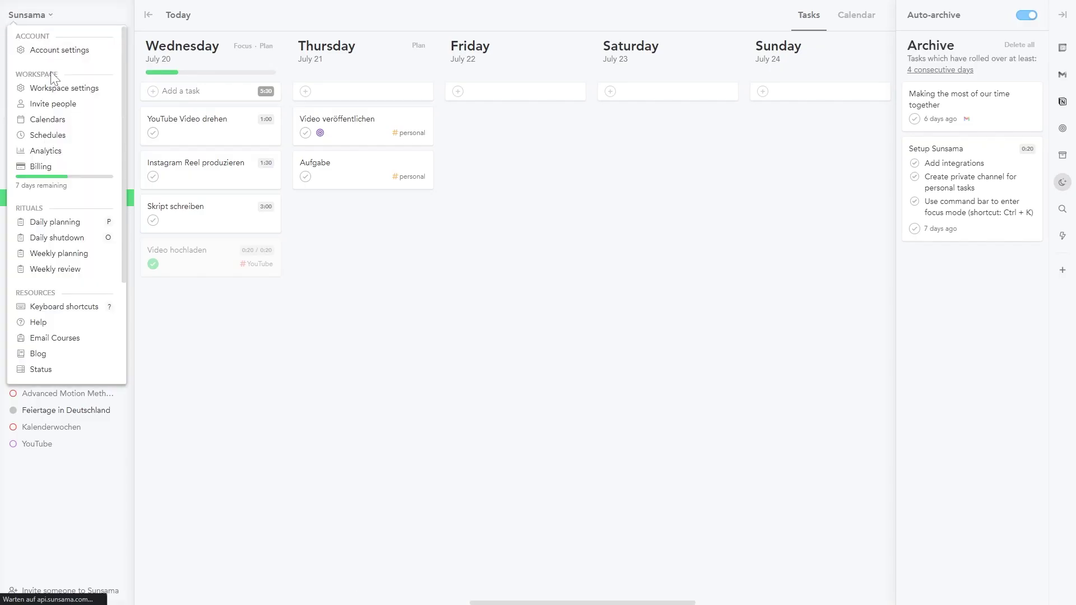
pyautogui.click(64, 156)
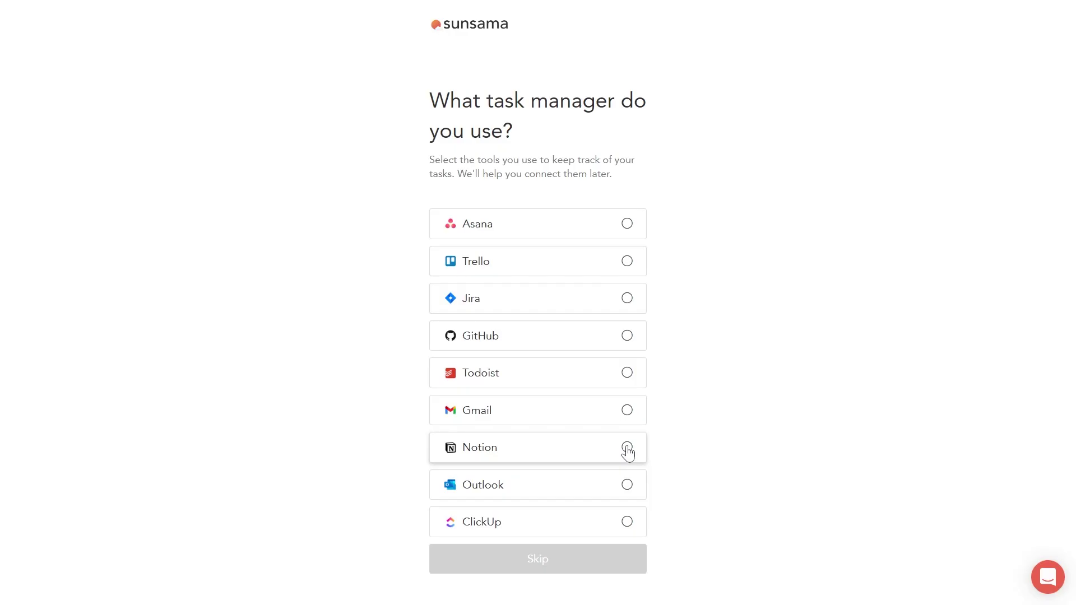
# Step: Select Notion and Gmail as task managers and start adding a Todoist account
pyautogui.click(627, 448)
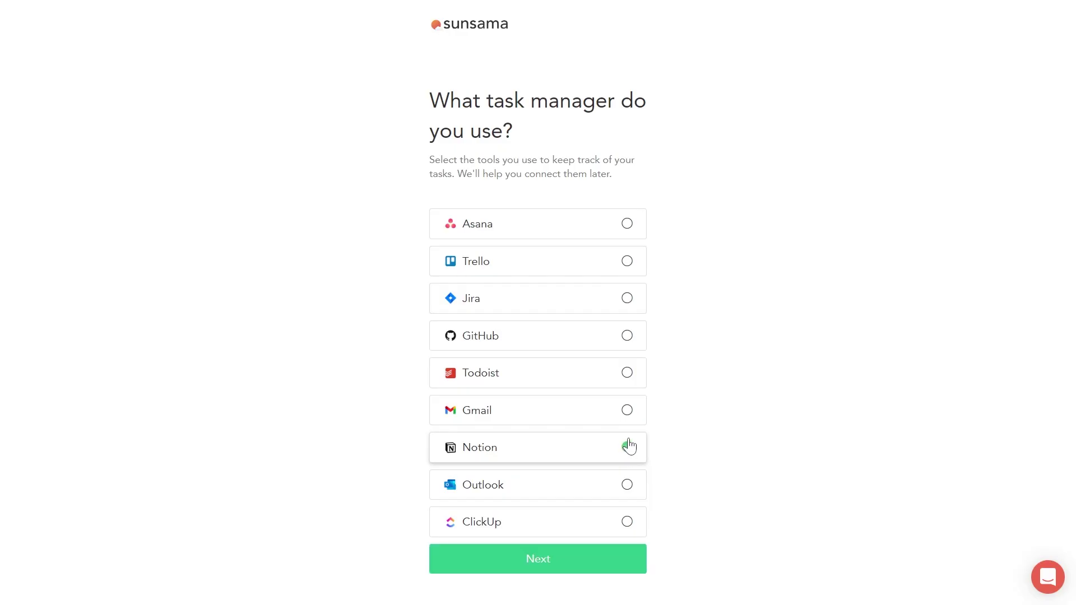
pyautogui.click(628, 412)
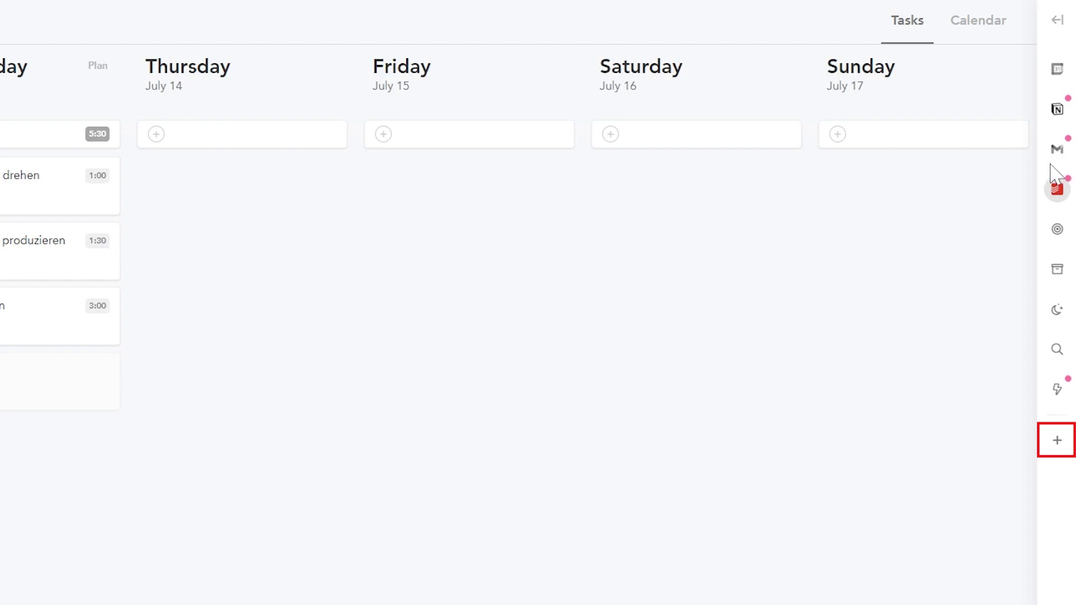
pyautogui.click(1057, 189)
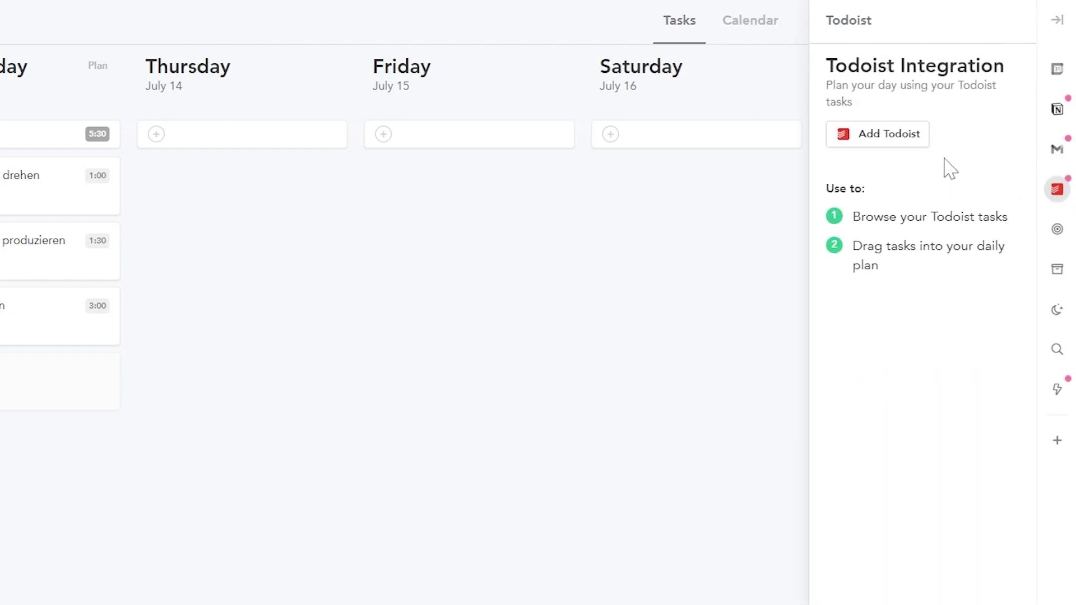
pyautogui.click(897, 145)
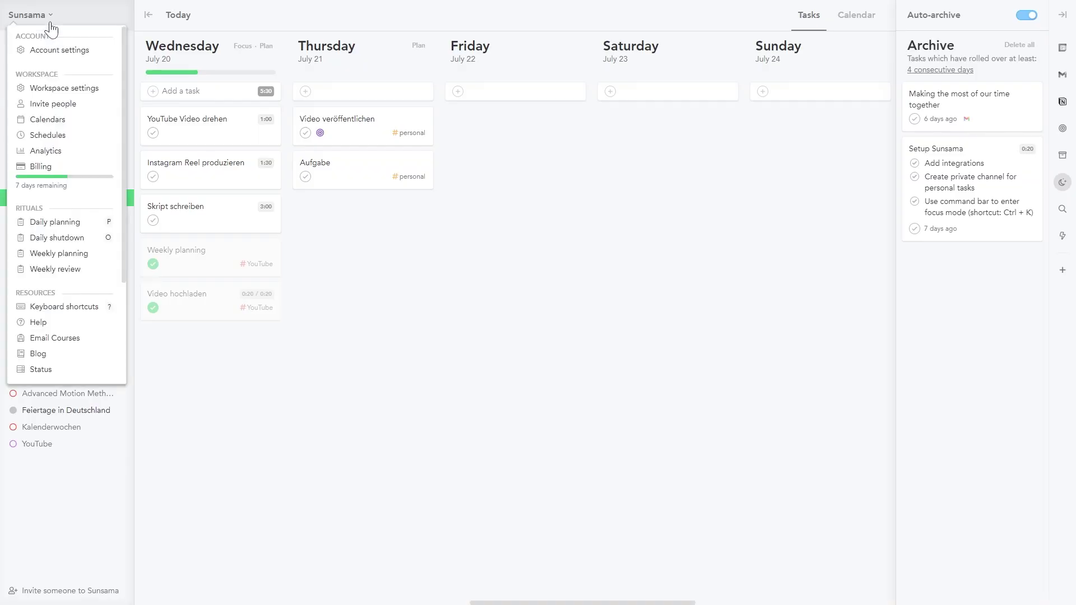
# Step: Review workspace settings, then drag Emmy (Tutorial) from Tutorials (Produktion) onto Tuesday, July 12
pyautogui.click(82, 95)
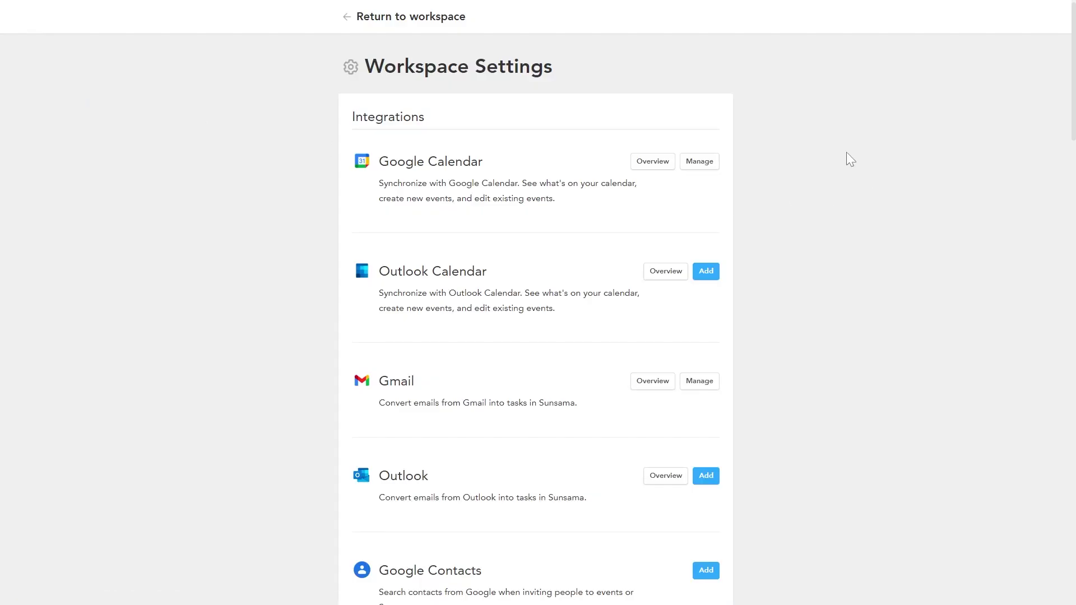
pyautogui.scroll(-12, 856, 282)
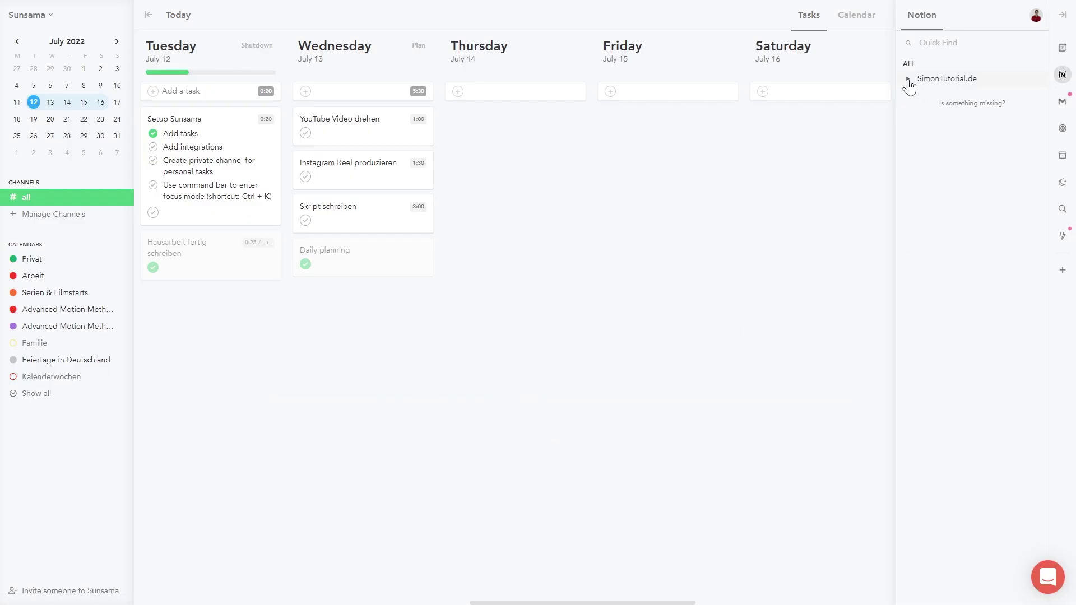
pyautogui.click(908, 80)
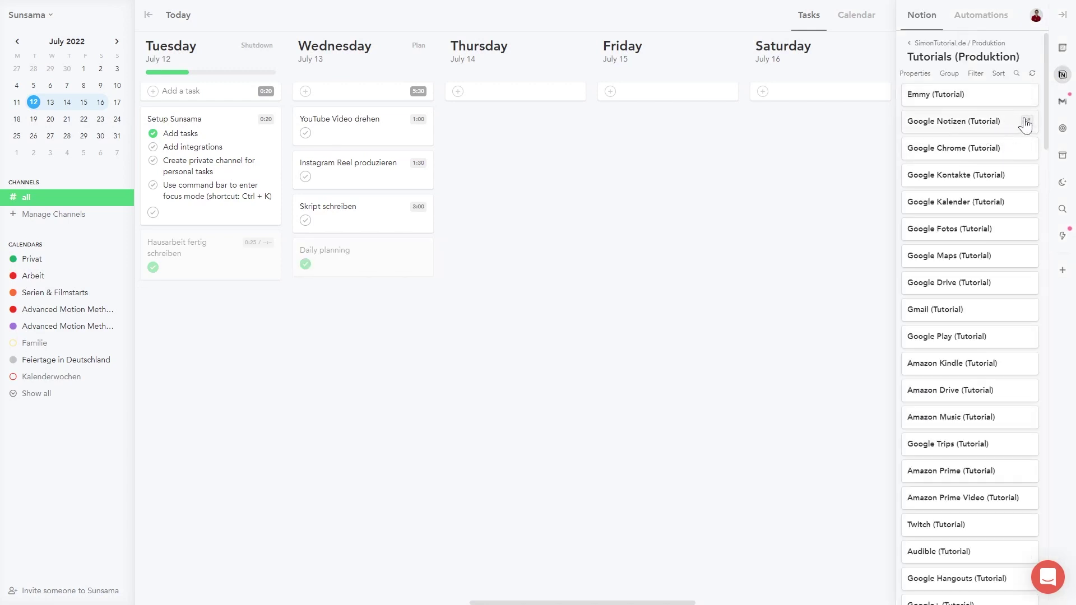
pyautogui.moveTo(951, 99); pyautogui.dragTo(347, 295)
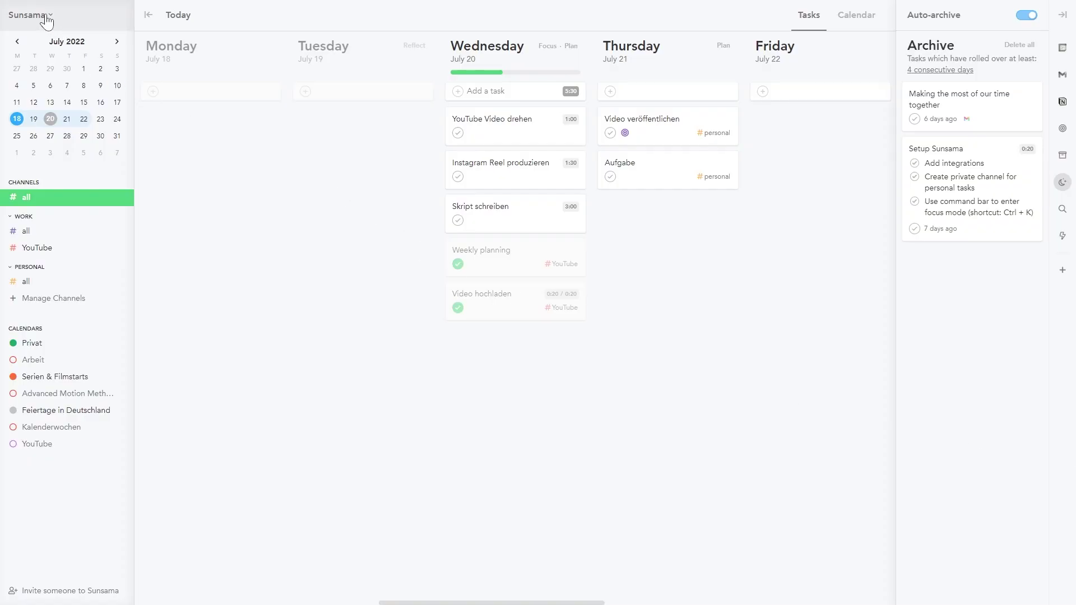
# Step: Choose Account settings from the Sunsama workspace menu at the top left
pyautogui.click(47, 22)
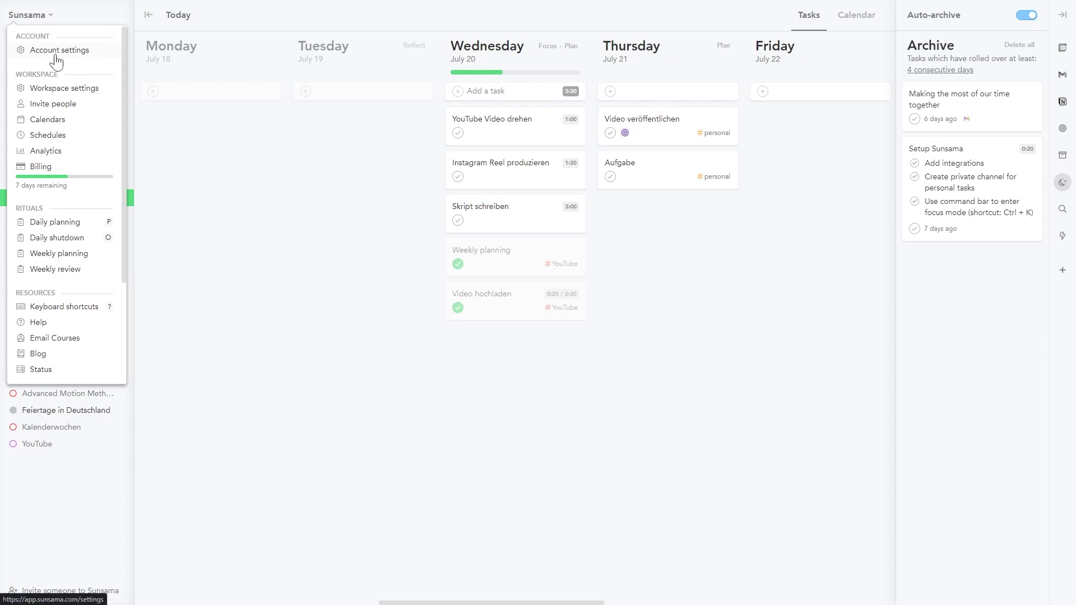
pyautogui.click(57, 51)
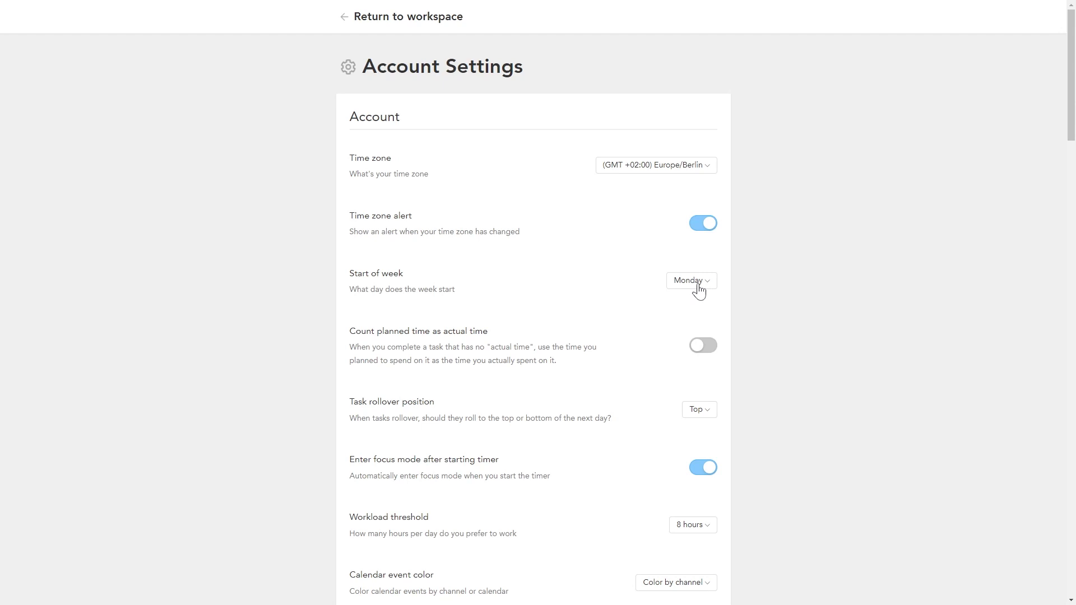
pyautogui.scroll(-4, 845, 288)
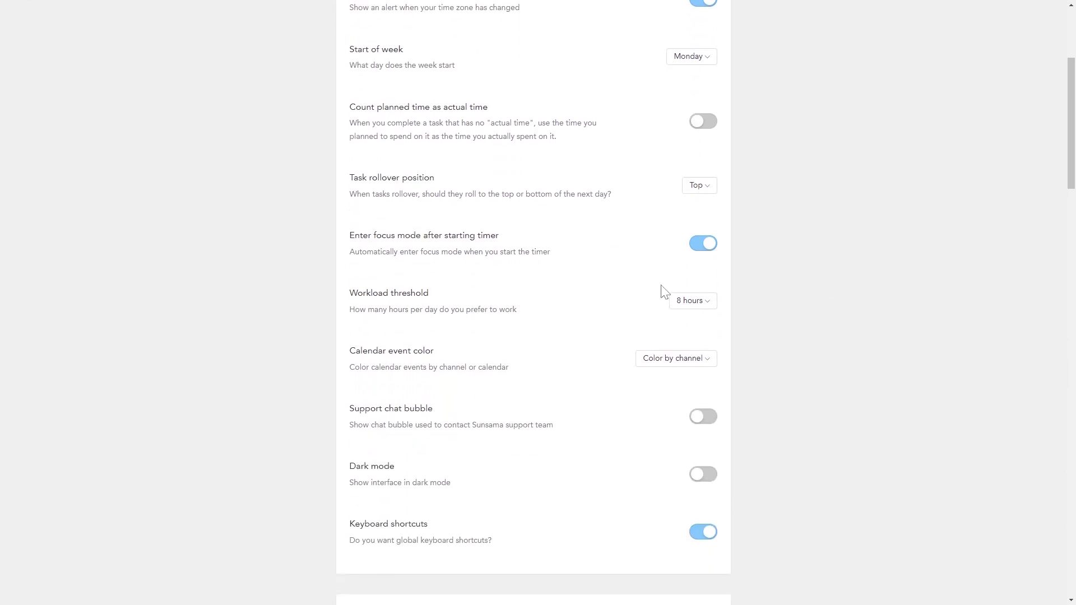
pyautogui.click(703, 303)
pyautogui.click(703, 303)
pyautogui.click(706, 417)
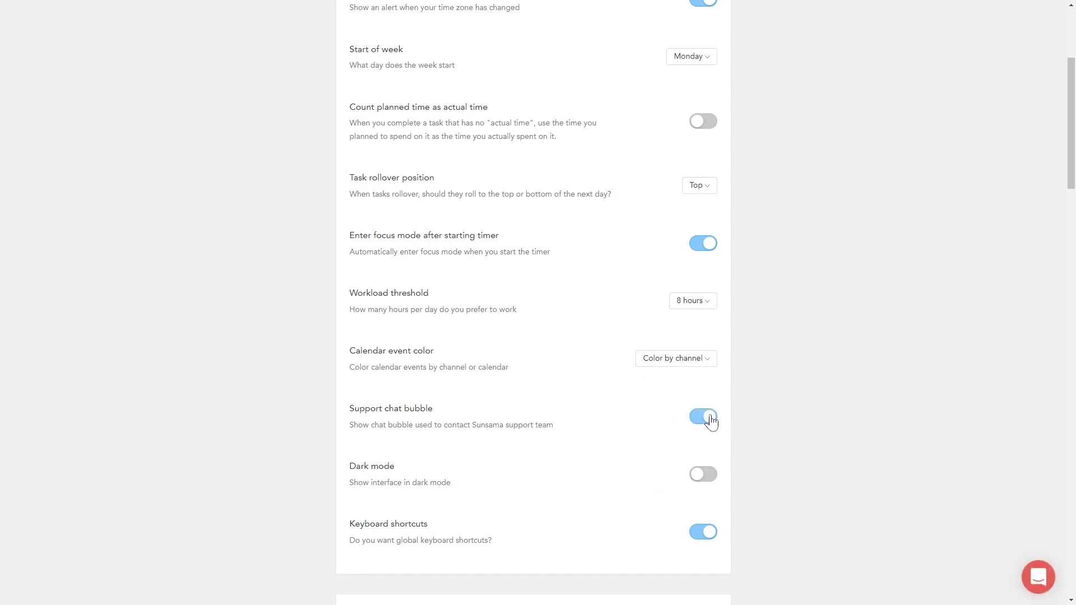
pyautogui.click(697, 421)
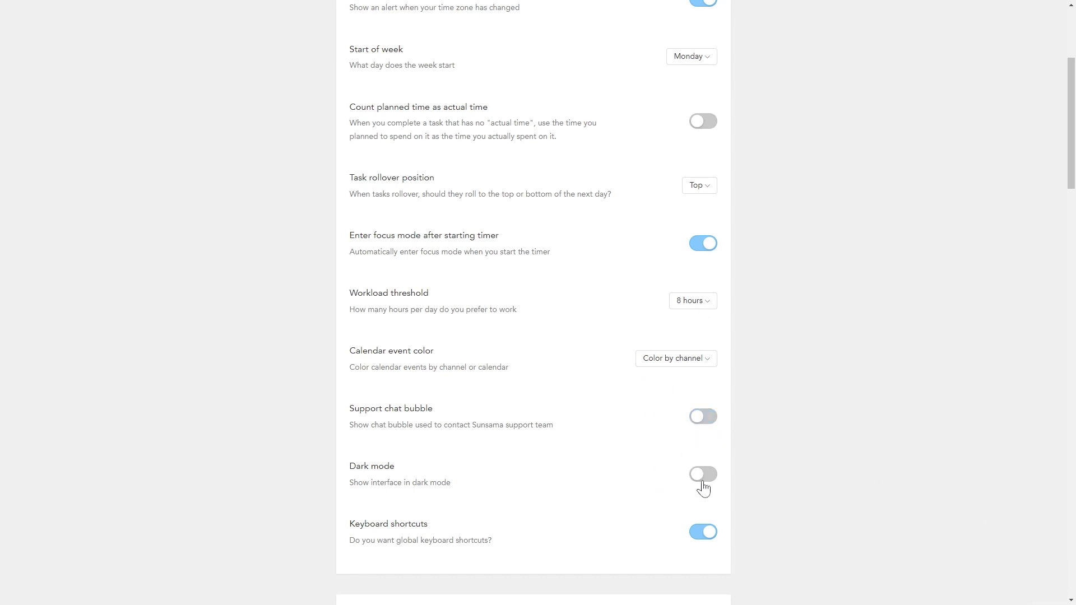
pyautogui.click(704, 477)
pyautogui.click(705, 475)
pyautogui.click(700, 186)
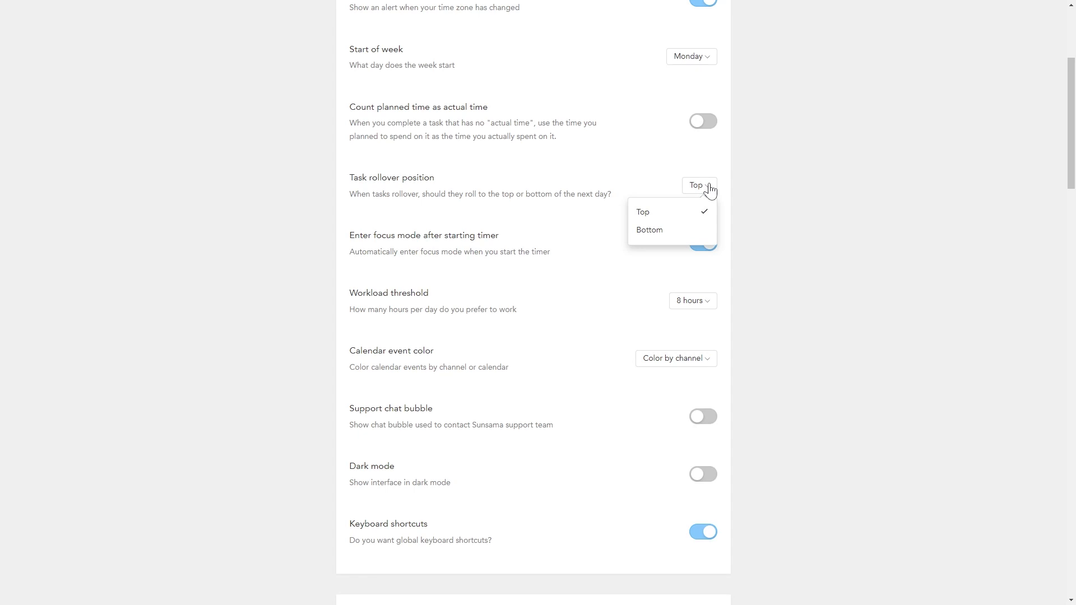
pyautogui.click(710, 190)
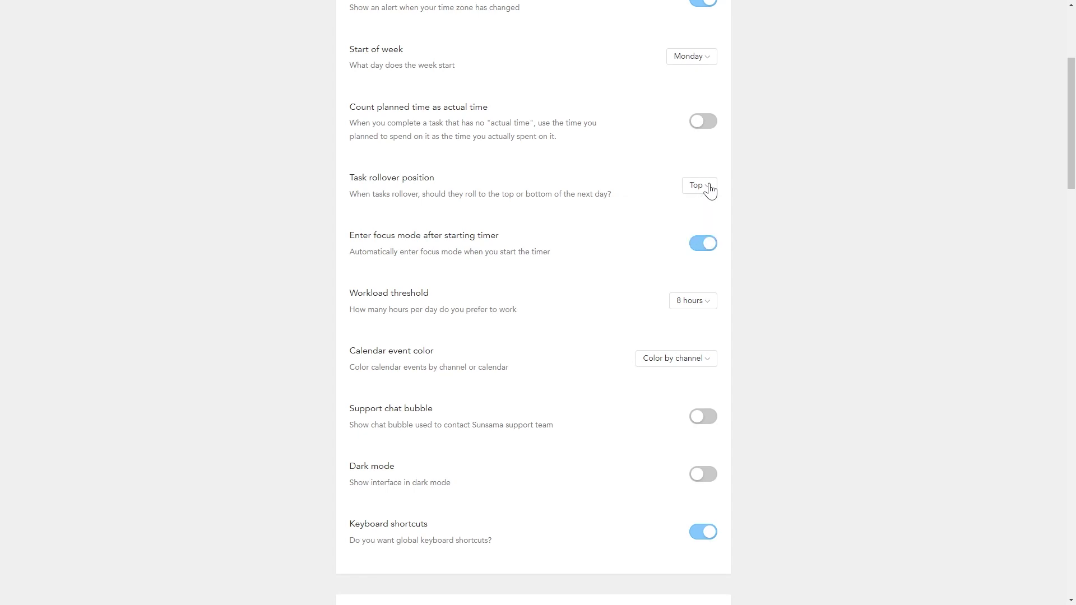
pyautogui.scroll(-8, 657, 202)
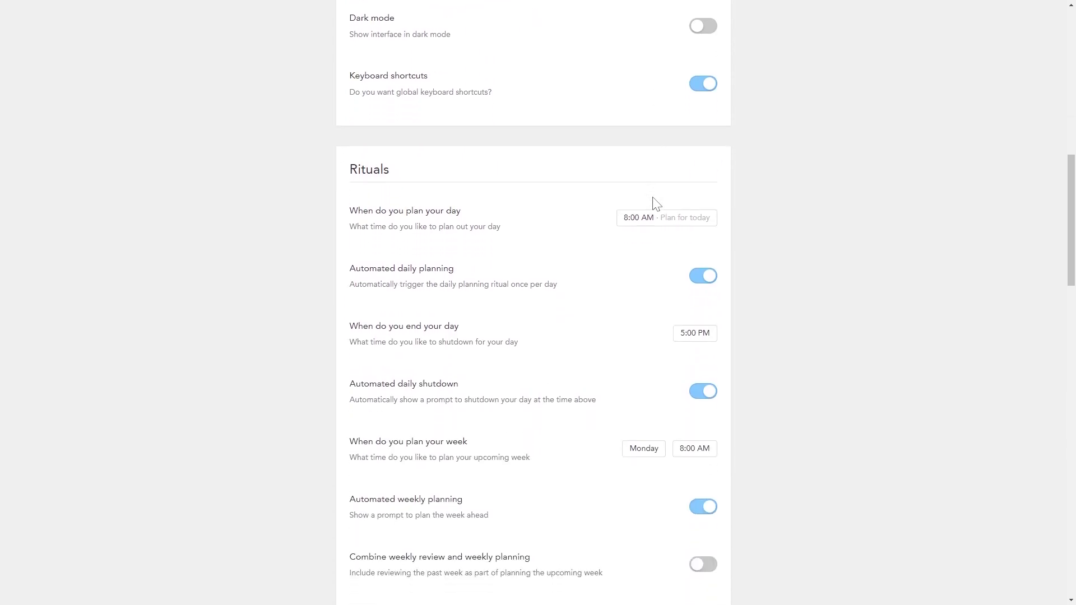
# Step: Check the timeboxing defaults, leaving 30 min duration, Show as busy and Calendar default privacy
pyautogui.scroll(-1, 591, 236)
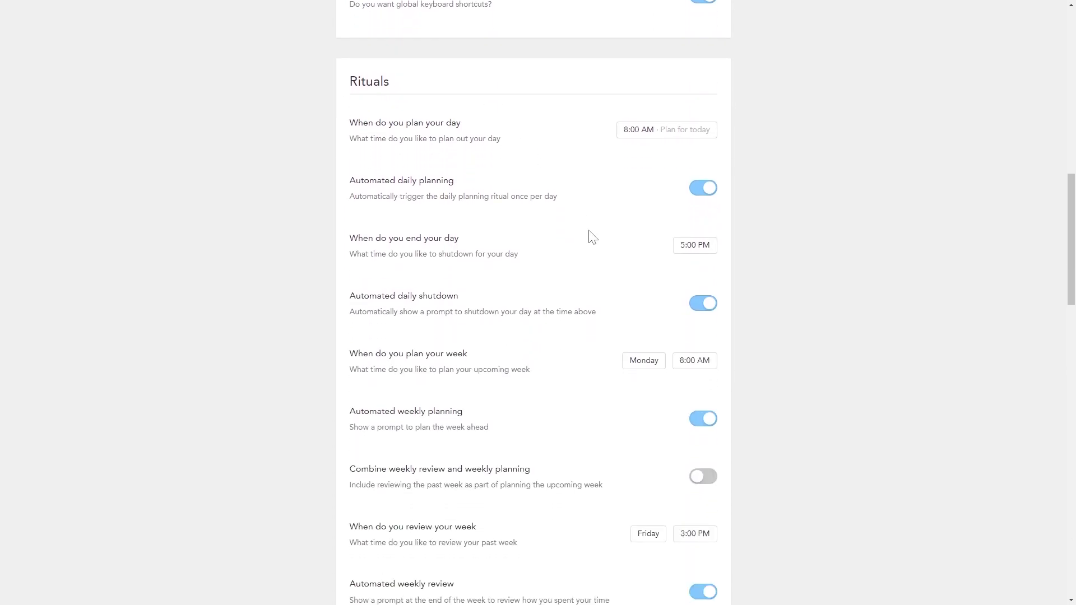
pyautogui.scroll(-8, 592, 236)
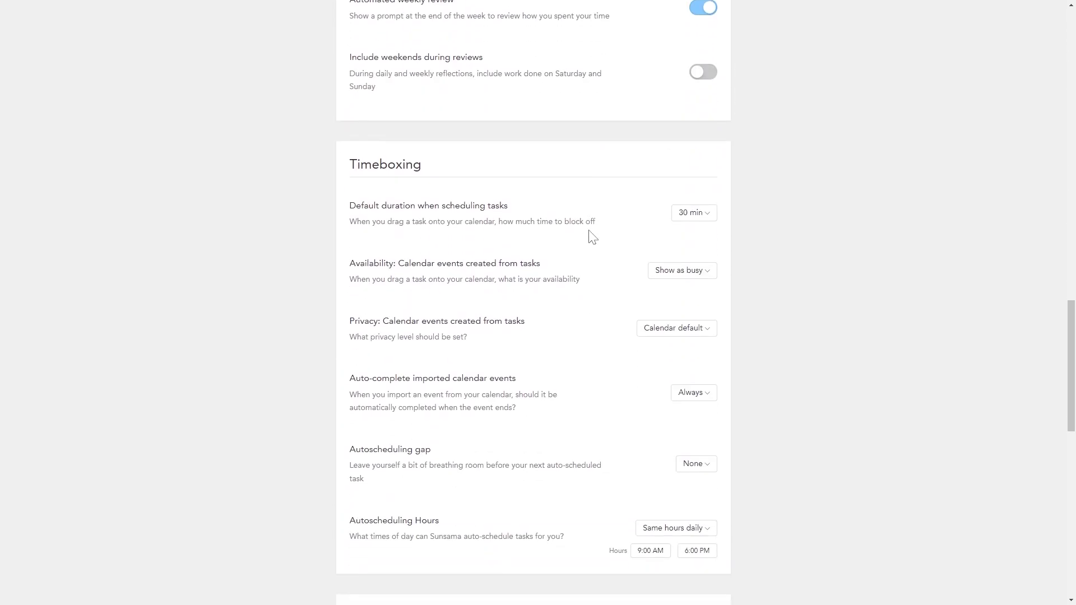
pyautogui.scroll(-1, 593, 236)
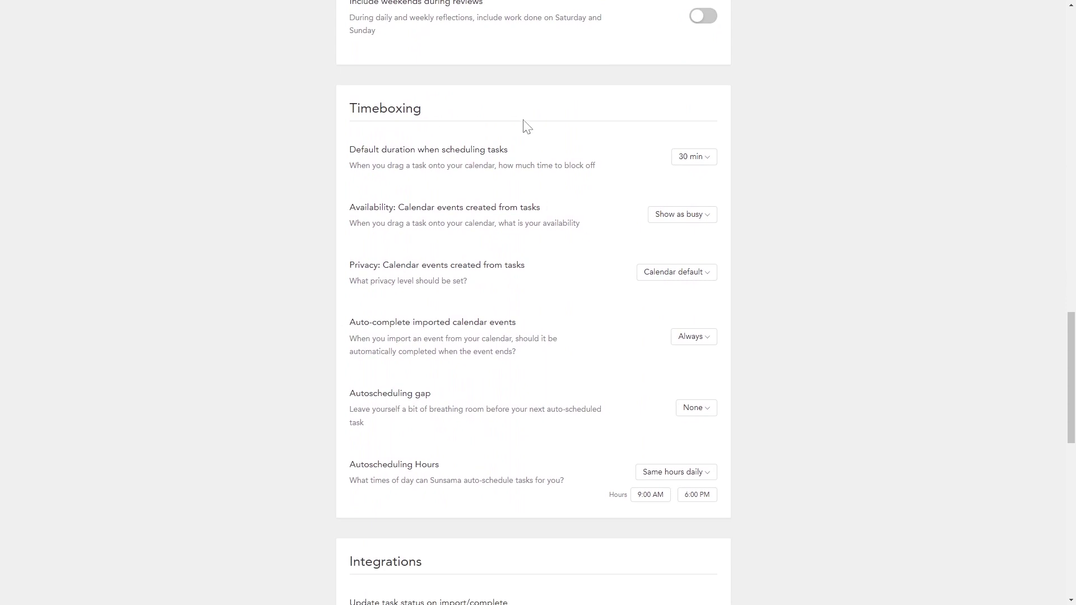
pyautogui.click(706, 160)
pyautogui.click(707, 162)
pyautogui.click(709, 218)
pyautogui.click(709, 220)
pyautogui.click(697, 280)
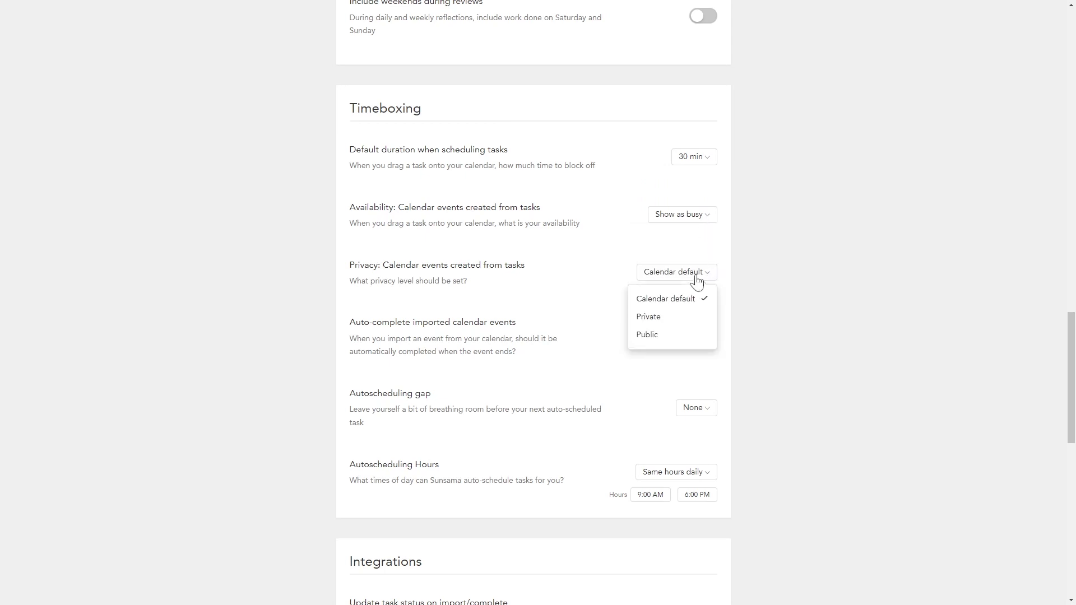
pyautogui.click(697, 280)
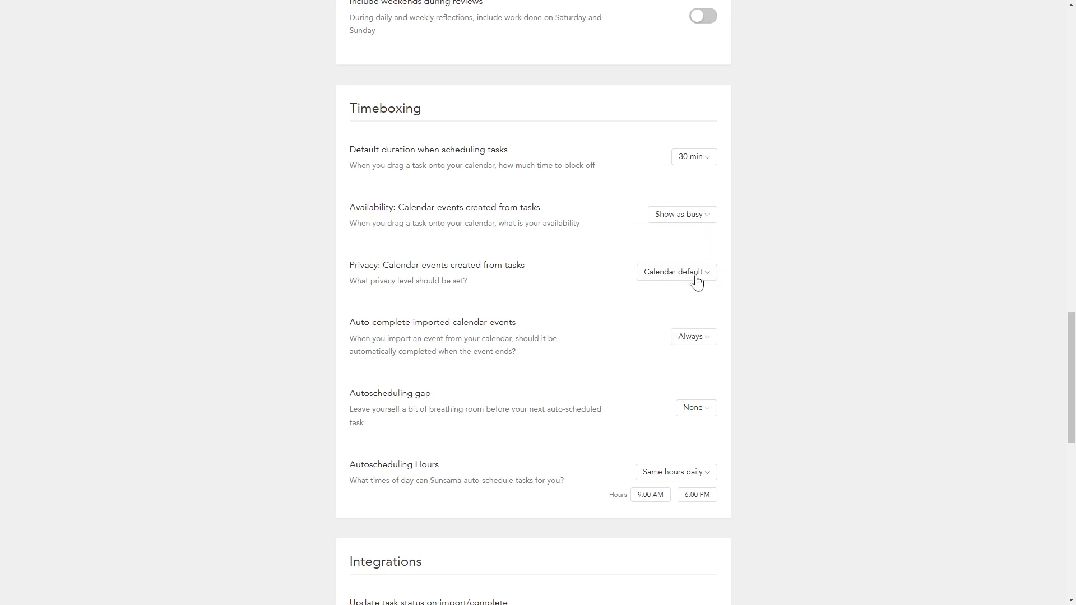
# Step: Scroll through the Integrations, Notifications and Account sections, then return to the workspace
pyautogui.scroll(-6, 697, 280)
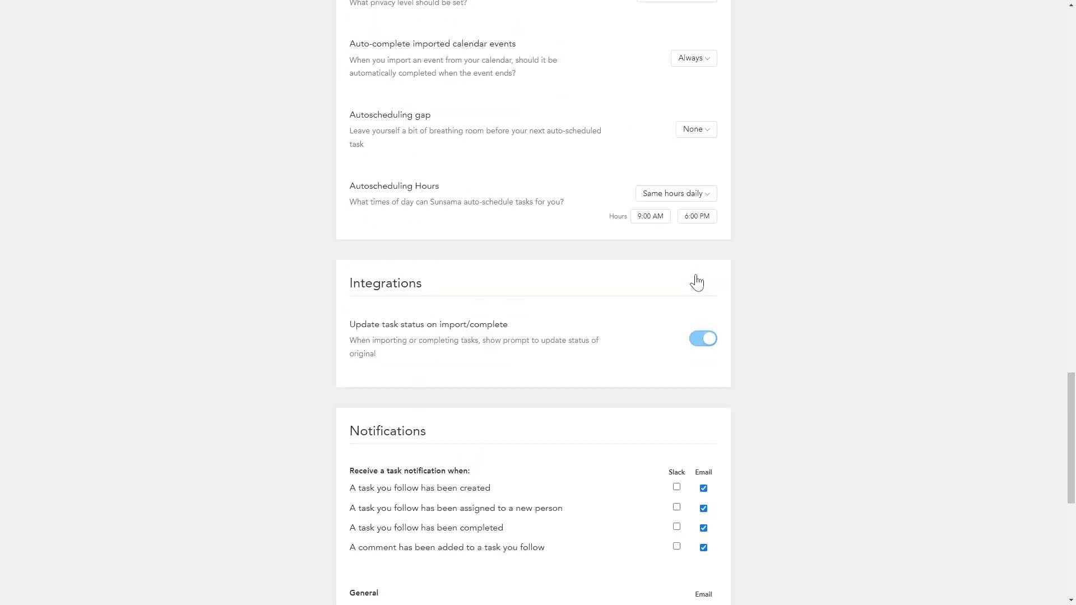
pyautogui.scroll(-3, 697, 280)
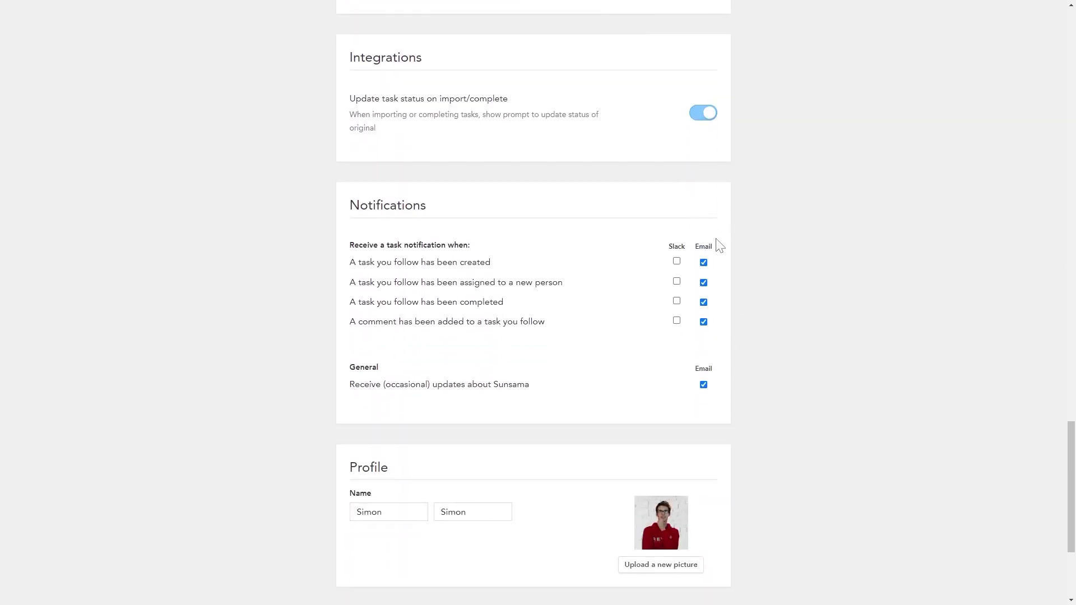
pyautogui.scroll(-2, 678, 294)
pyautogui.scroll(-2, 728, 392)
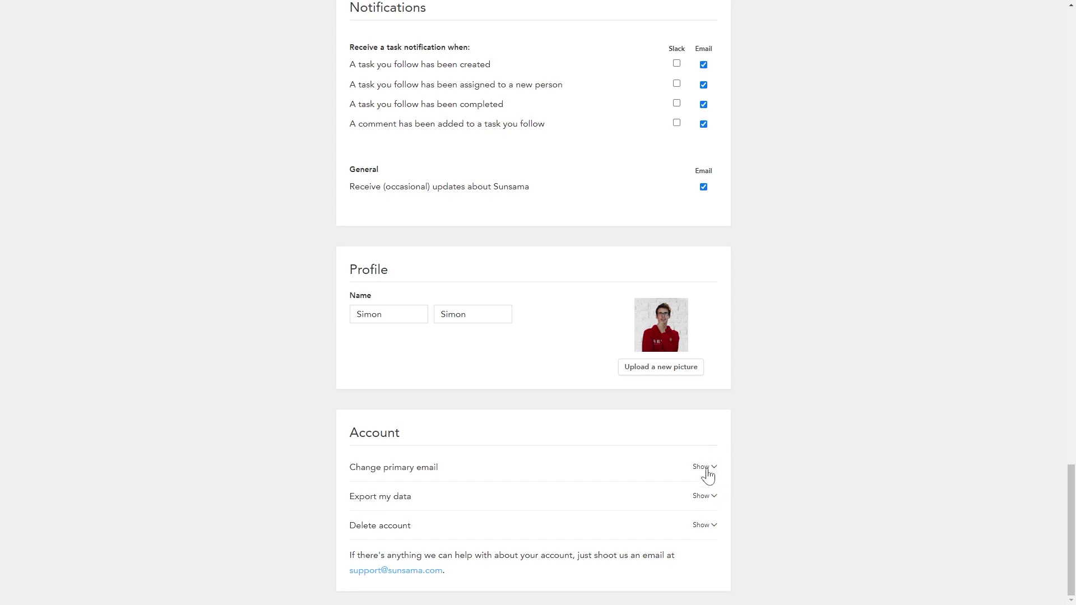
pyautogui.scroll(15, 572, 440)
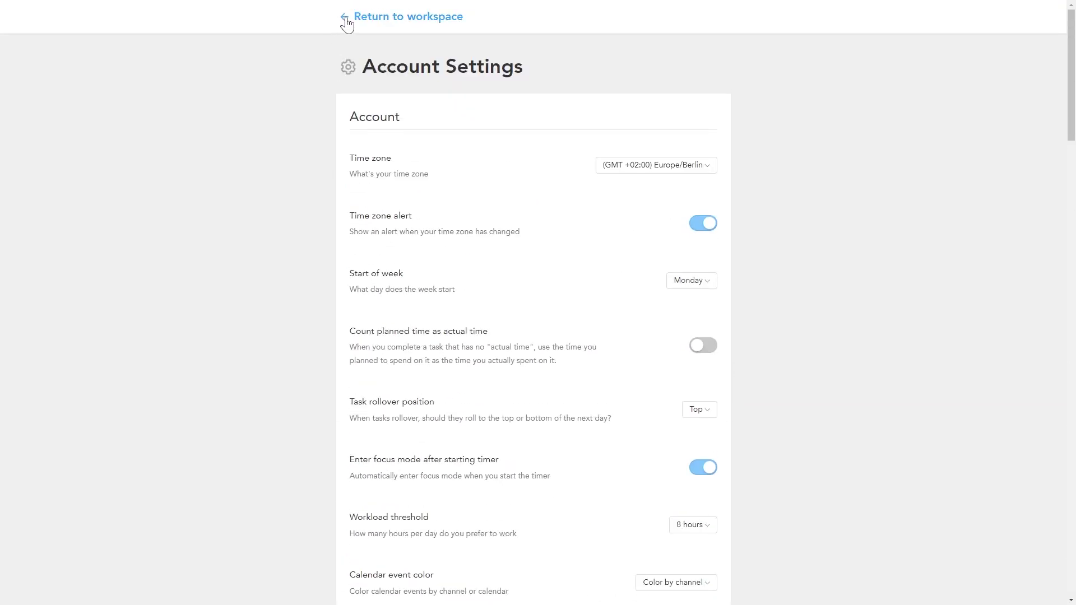
pyautogui.click(402, 16)
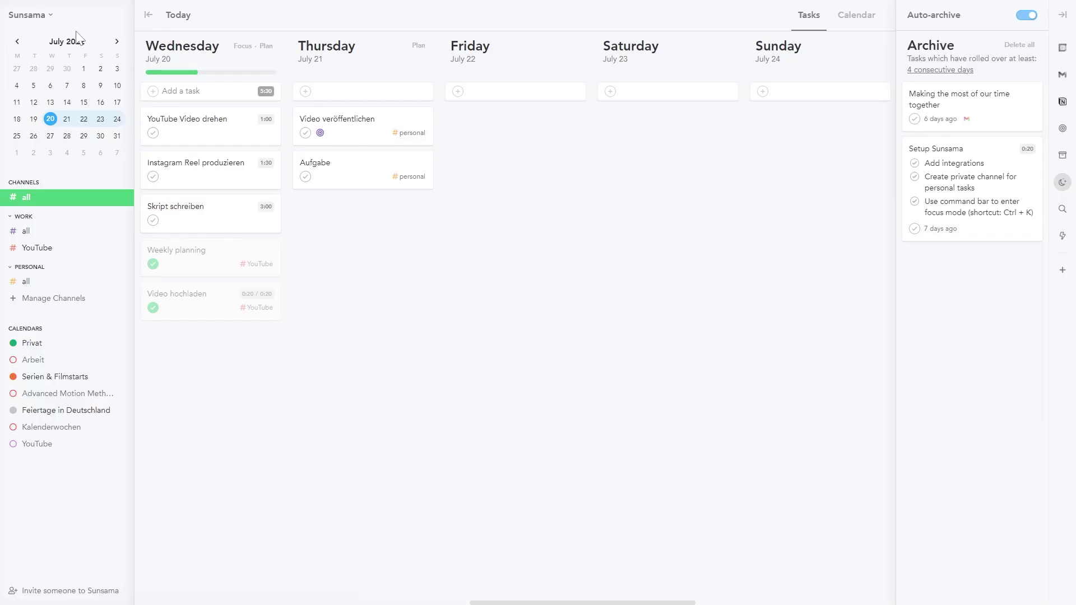
# Step: Open Workspace settings and review Integrations, Members, Privacy, Email forwarding and Delete the workspace
pyautogui.click(50, 17)
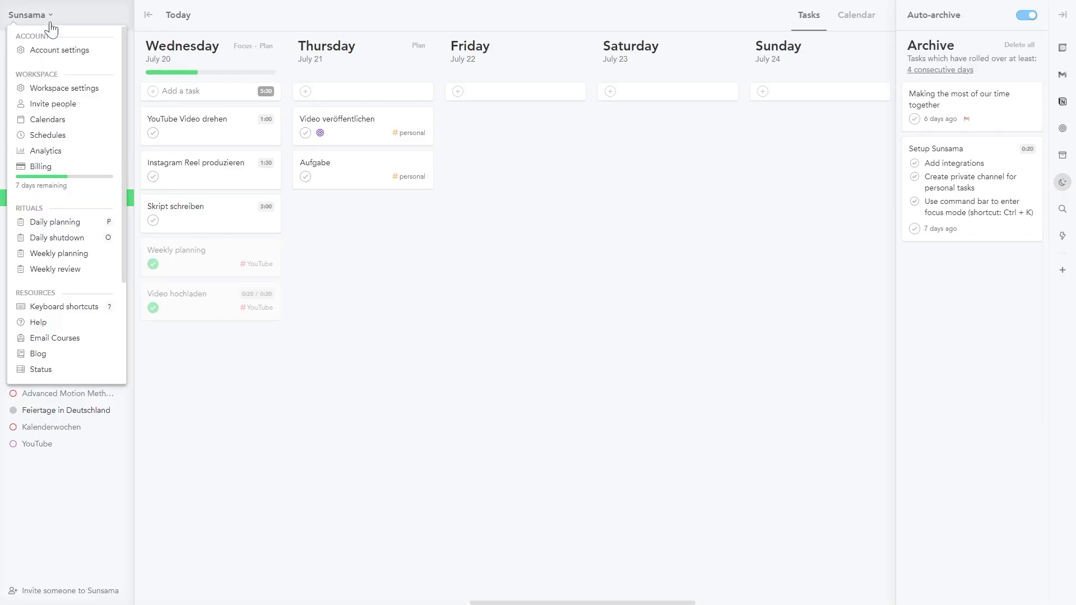
pyautogui.click(82, 93)
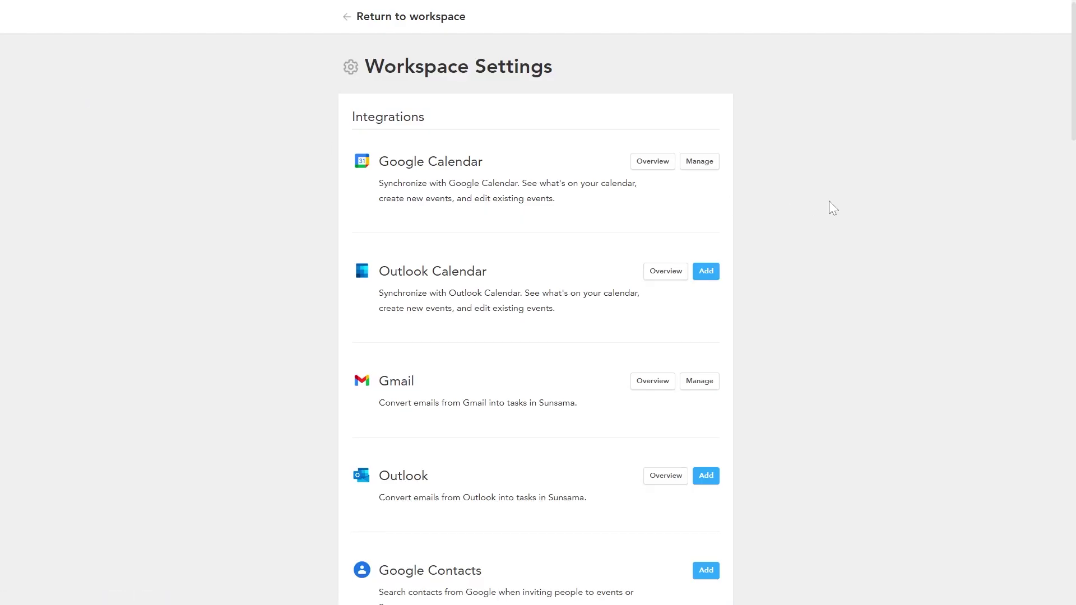
pyautogui.scroll(-10, 851, 268)
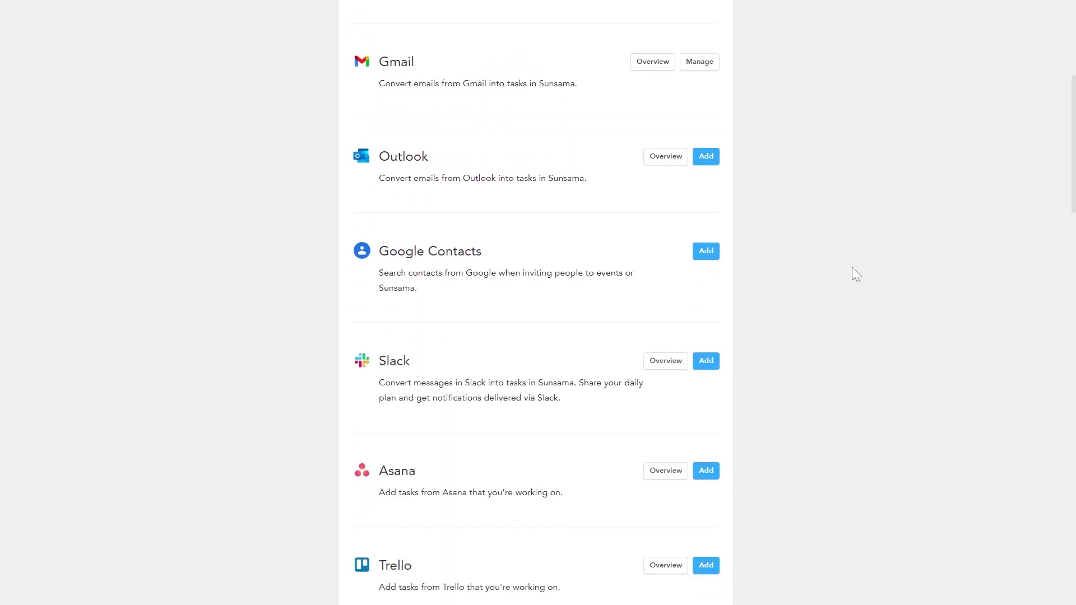
pyautogui.scroll(-5, 852, 266)
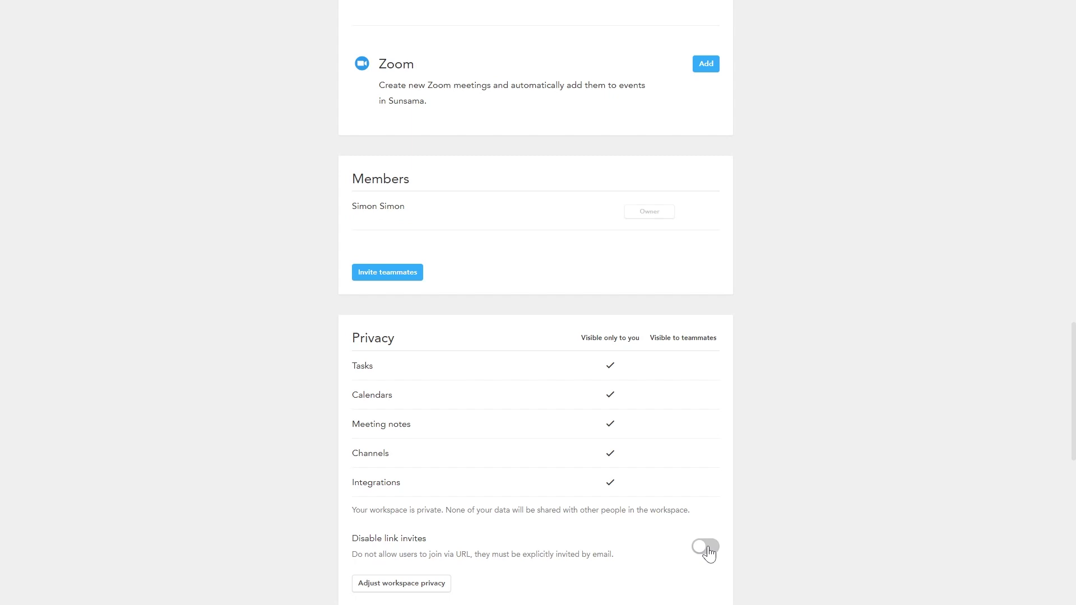
pyautogui.scroll(-10, 722, 560)
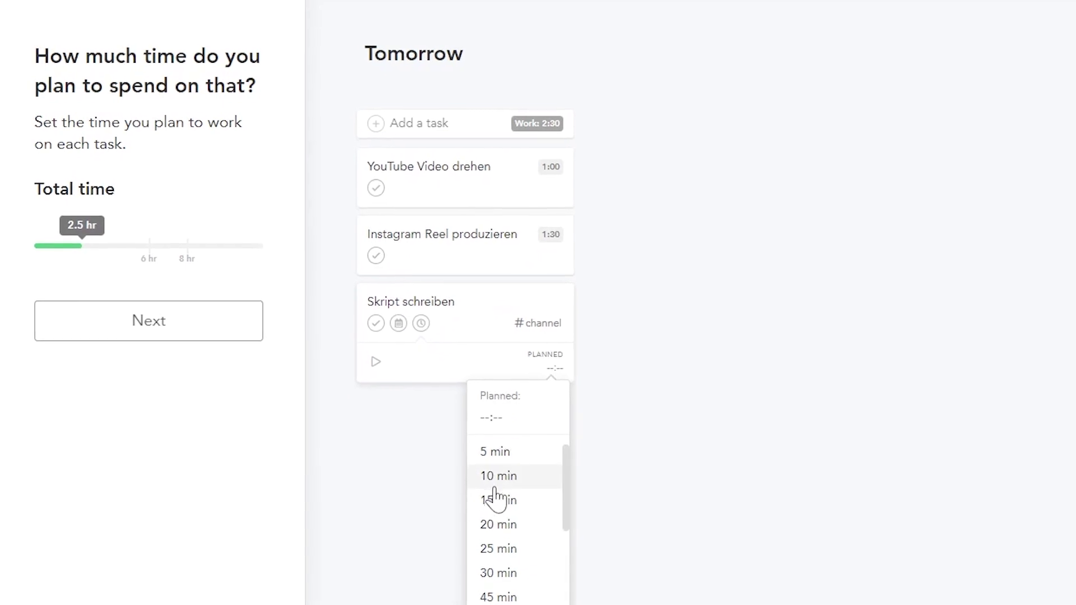
pyautogui.scroll(-3, 507, 504)
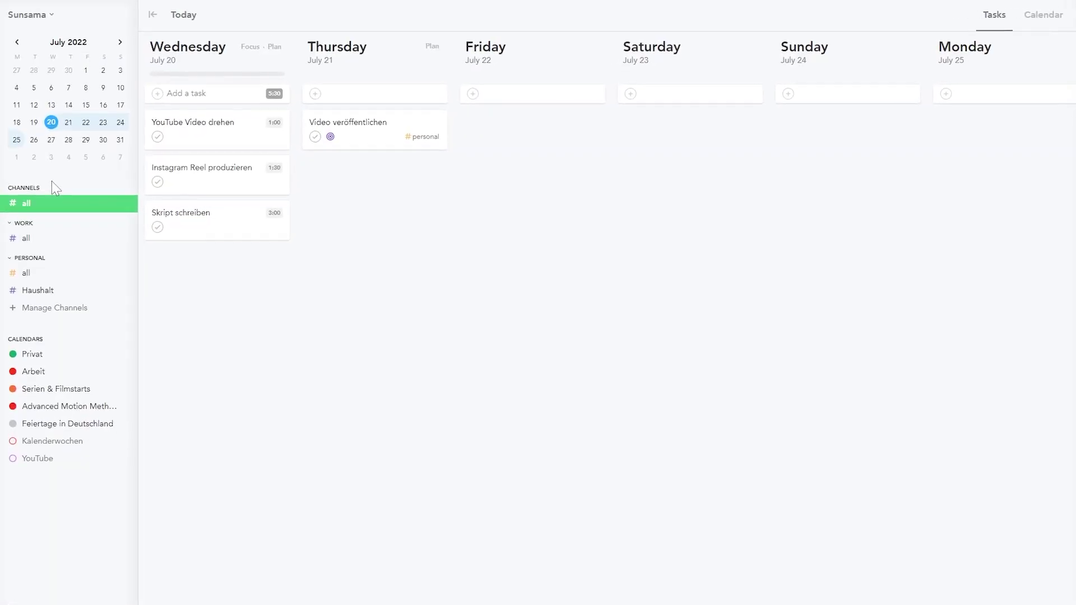